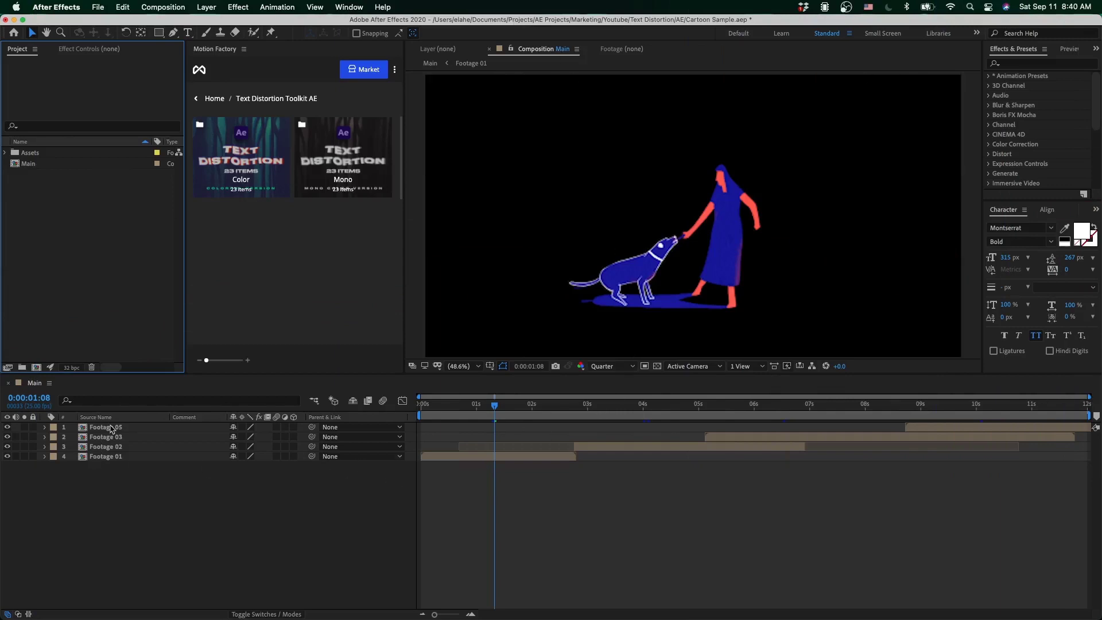
# Open the Color title collection and scroll the grid down to the #DROPPER Title 10.
pyautogui.moveTo(495, 414); pyautogui.dragTo(648, 414)
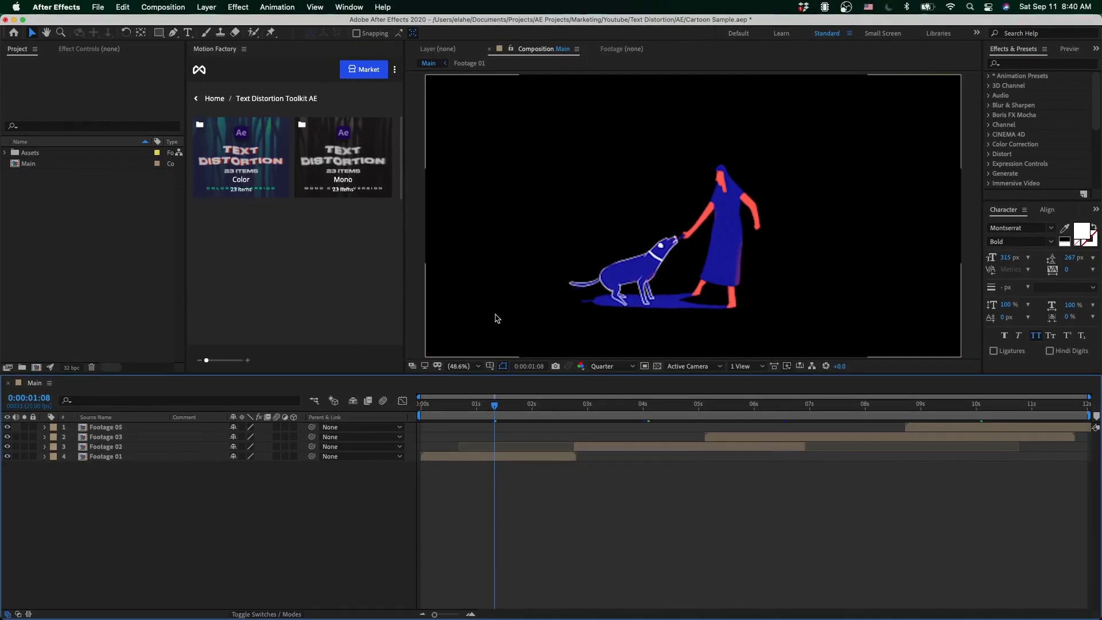
pyautogui.click(258, 181)
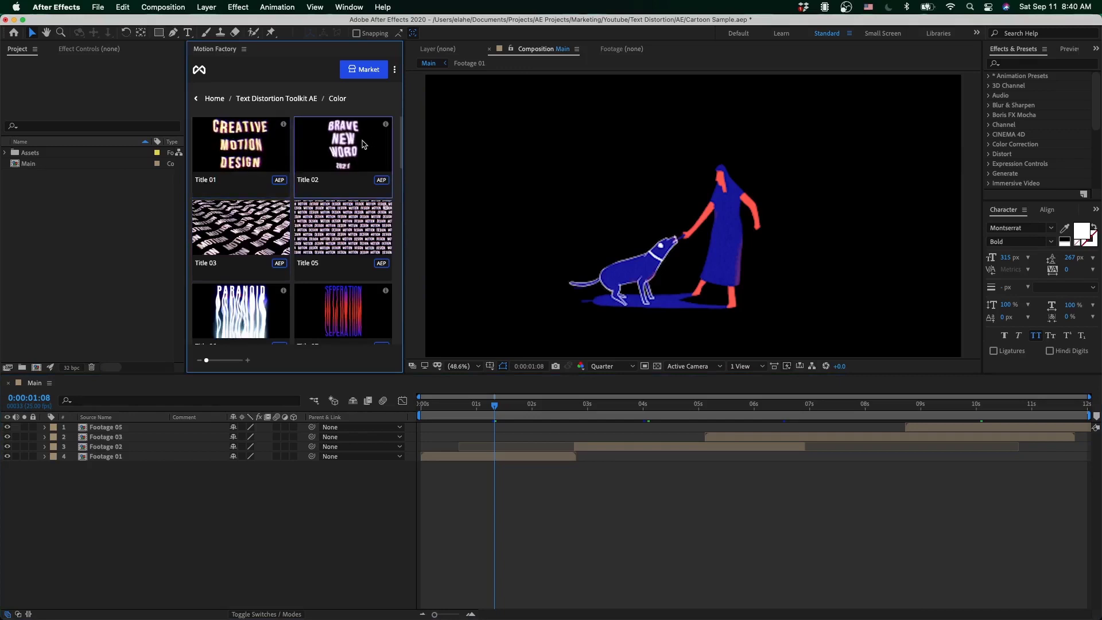
pyautogui.scroll(-5, 237, 251)
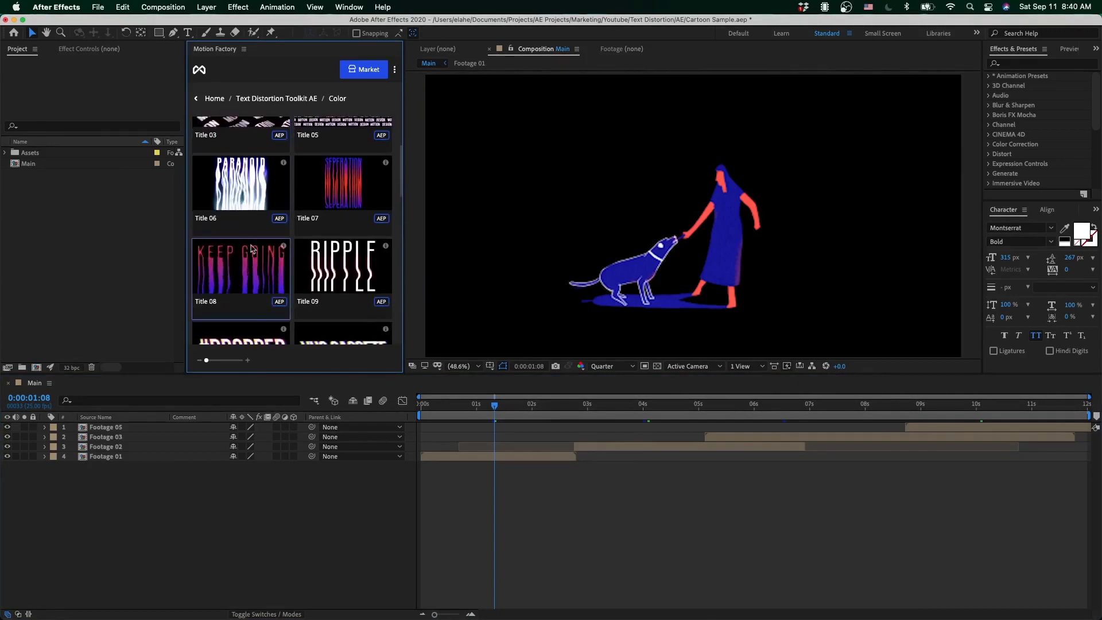
pyautogui.scroll(-3, 235, 241)
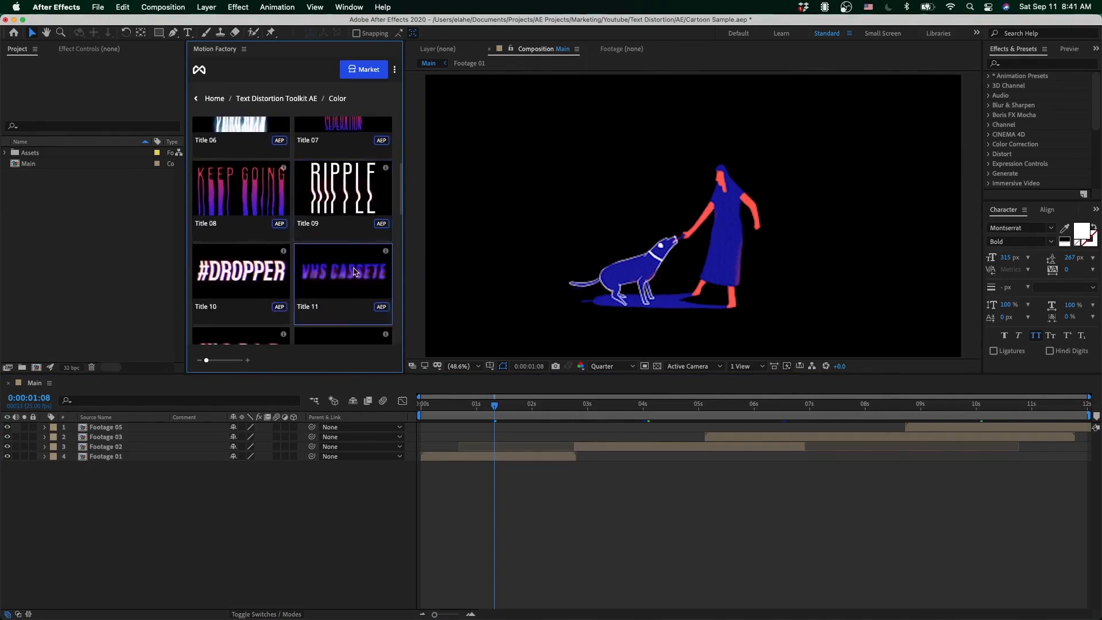
pyautogui.scroll(-4, 225, 271)
pyautogui.scroll(3, 232, 267)
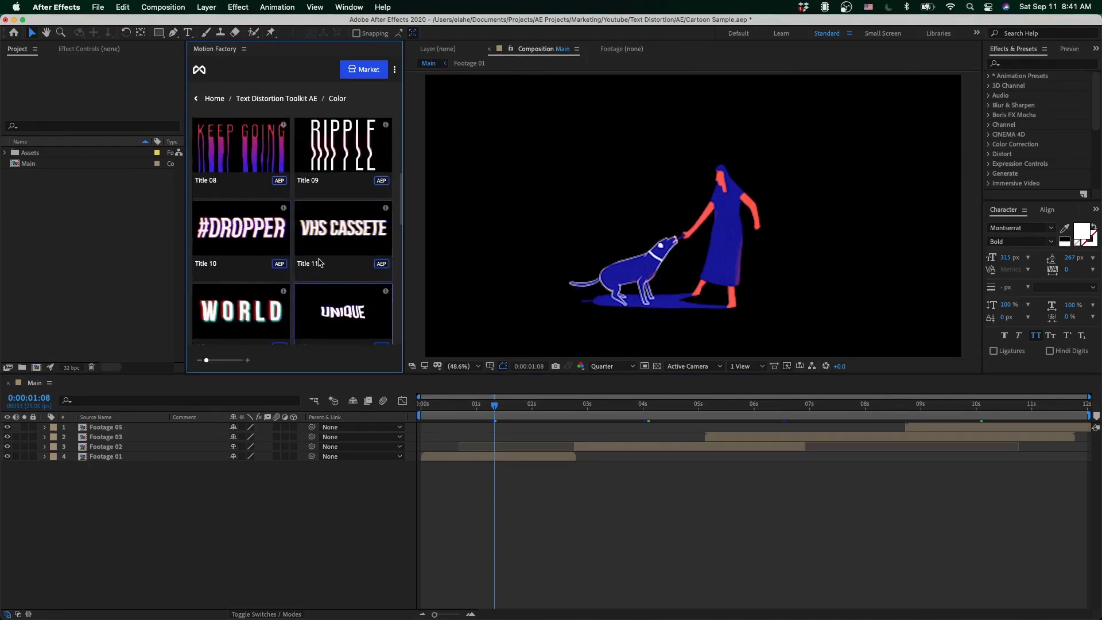
# Import the #DROPPER Title 10 project and add its composition to the Main timeline.
pyautogui.doubleClick(241, 252)
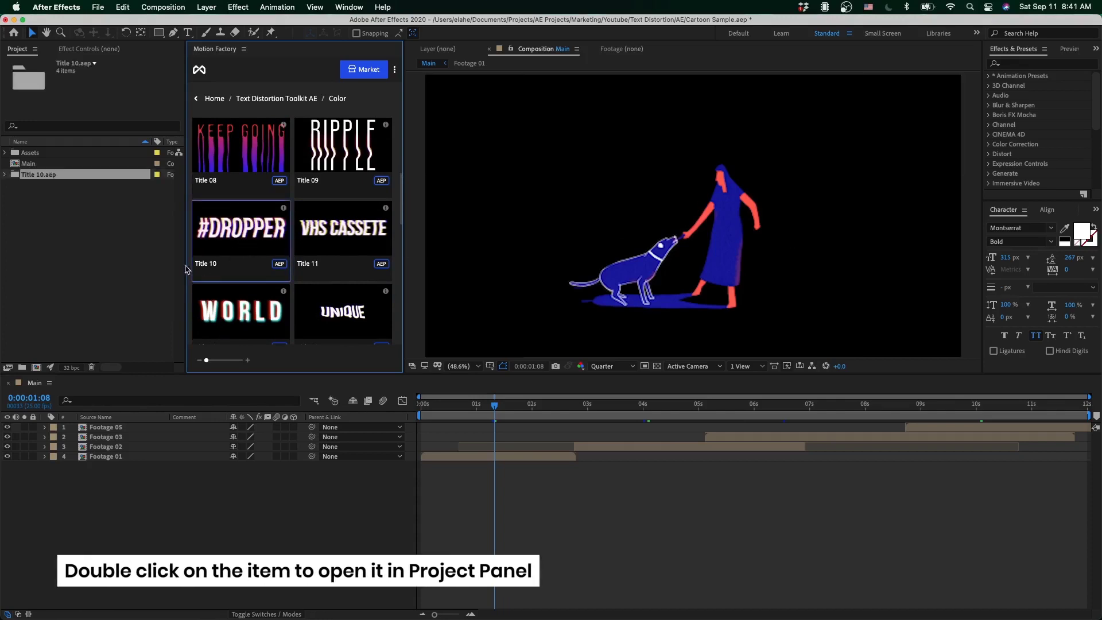
pyautogui.click(5, 174)
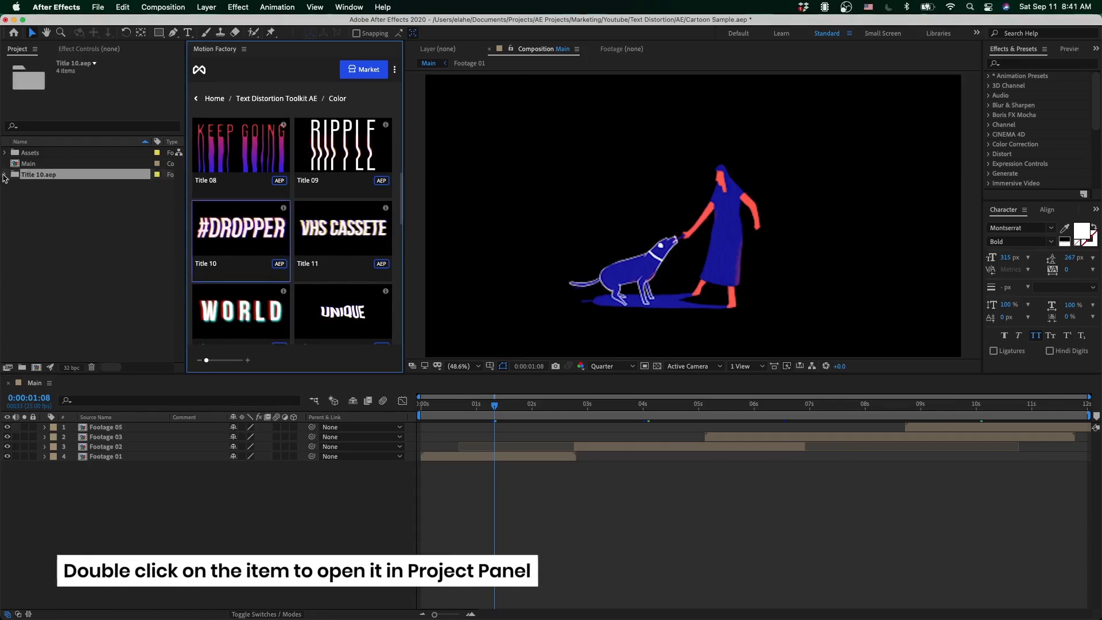
pyautogui.click(46, 197)
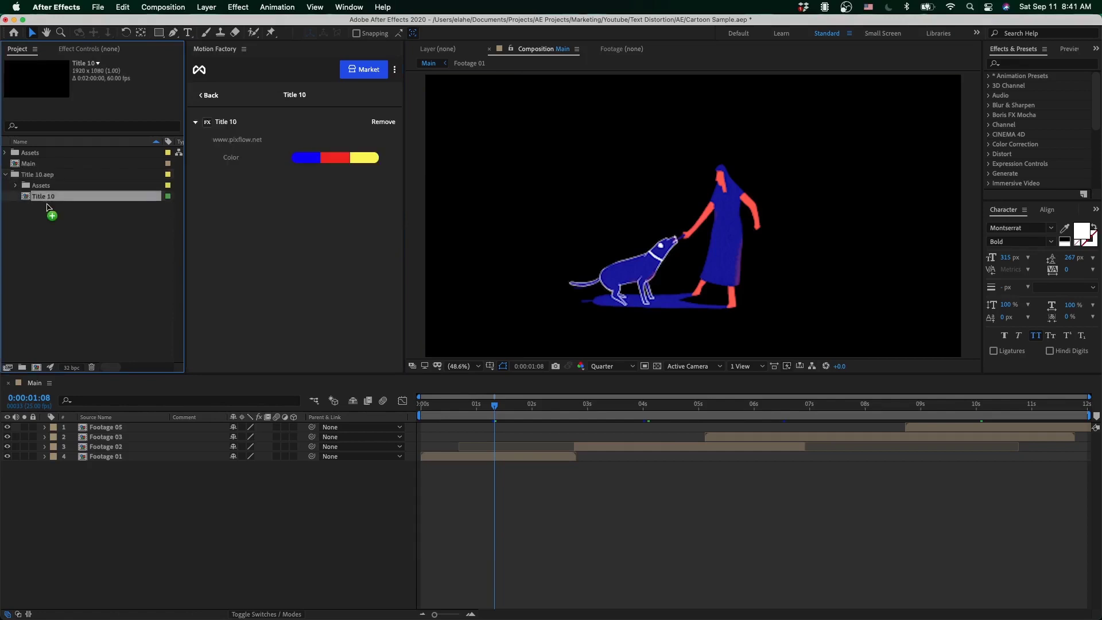
pyautogui.moveTo(47, 207); pyautogui.dragTo(100, 453)
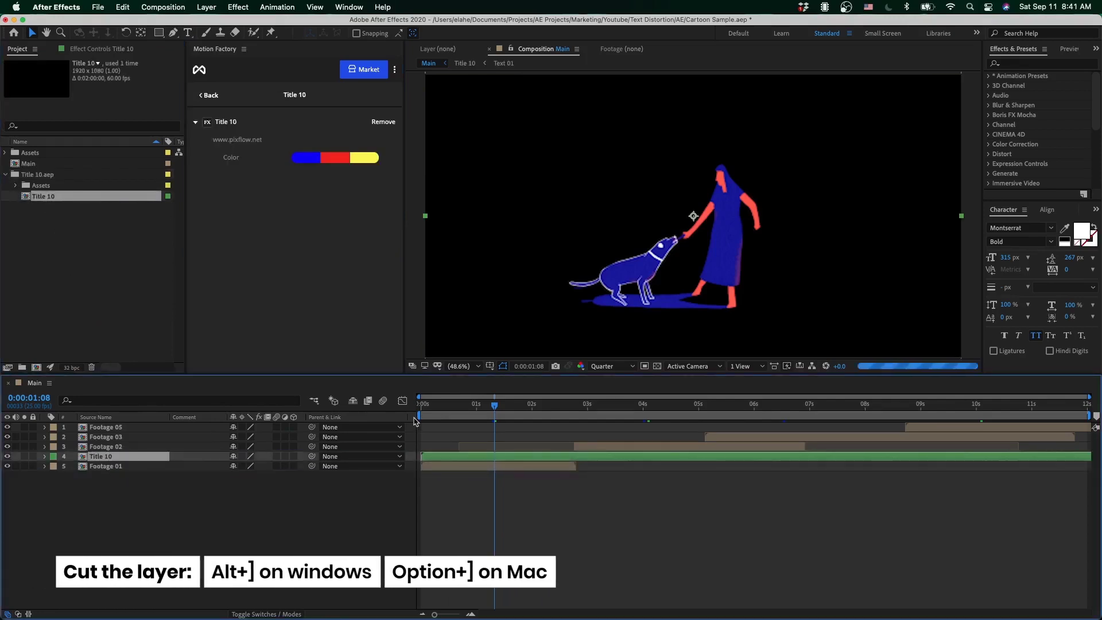
# Trim the title layer to end at 2:20, scale it to 69%, move it up, and open its comp.
pyautogui.click(576, 407)
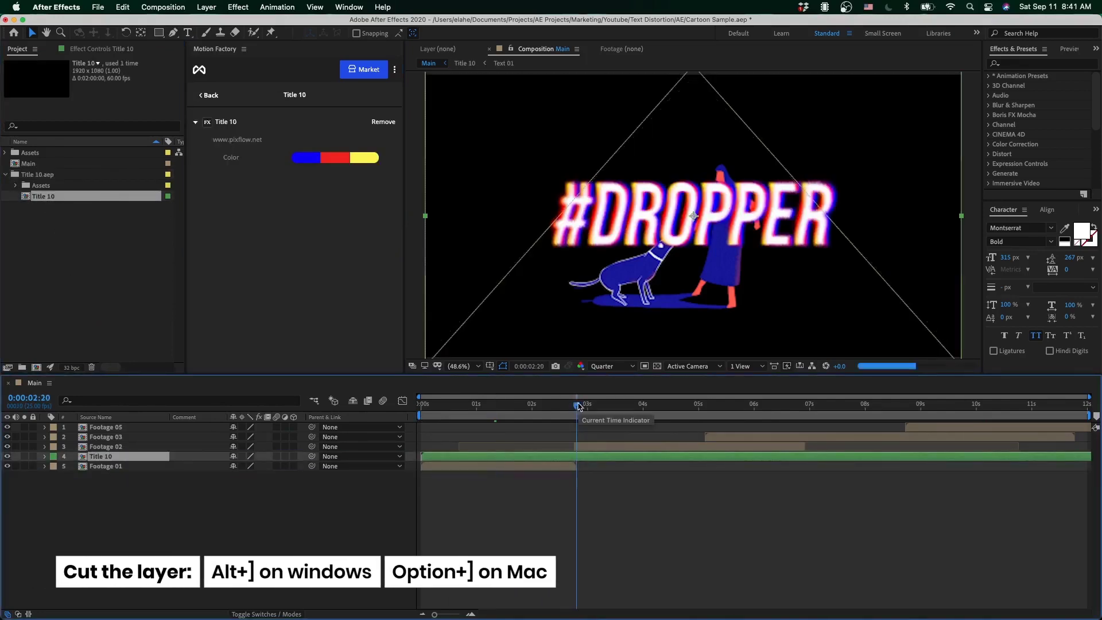
pyautogui.hotkey('alt', ']')
pyautogui.click(495, 406)
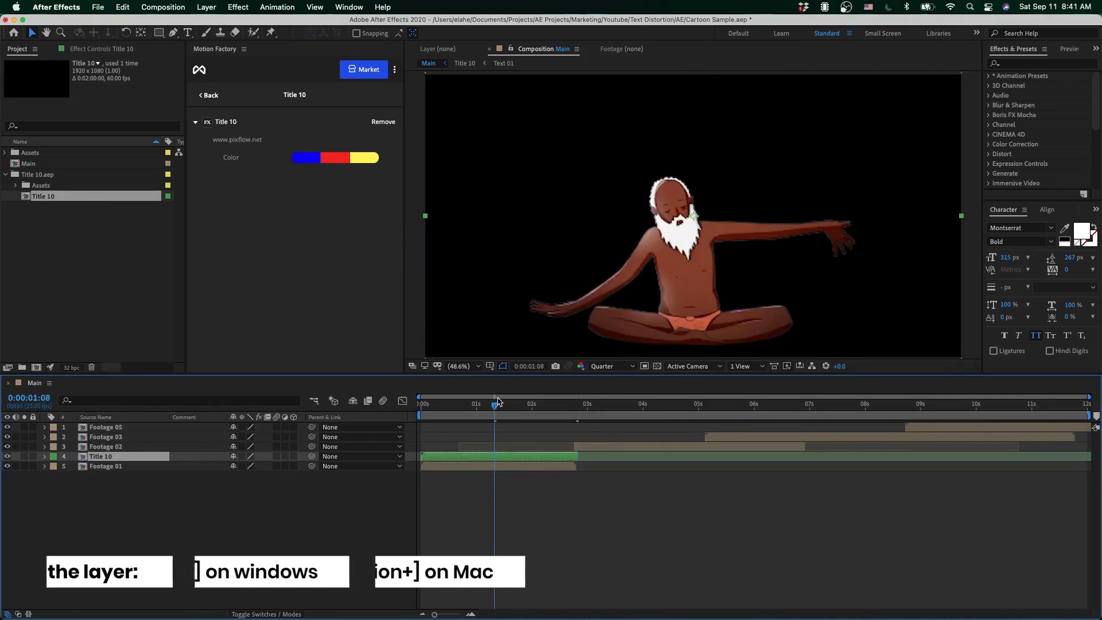
pyautogui.press('s')
pyautogui.moveTo(248, 466); pyautogui.dragTo(228, 466)
pyautogui.moveTo(753, 221); pyautogui.dragTo(753, 136)
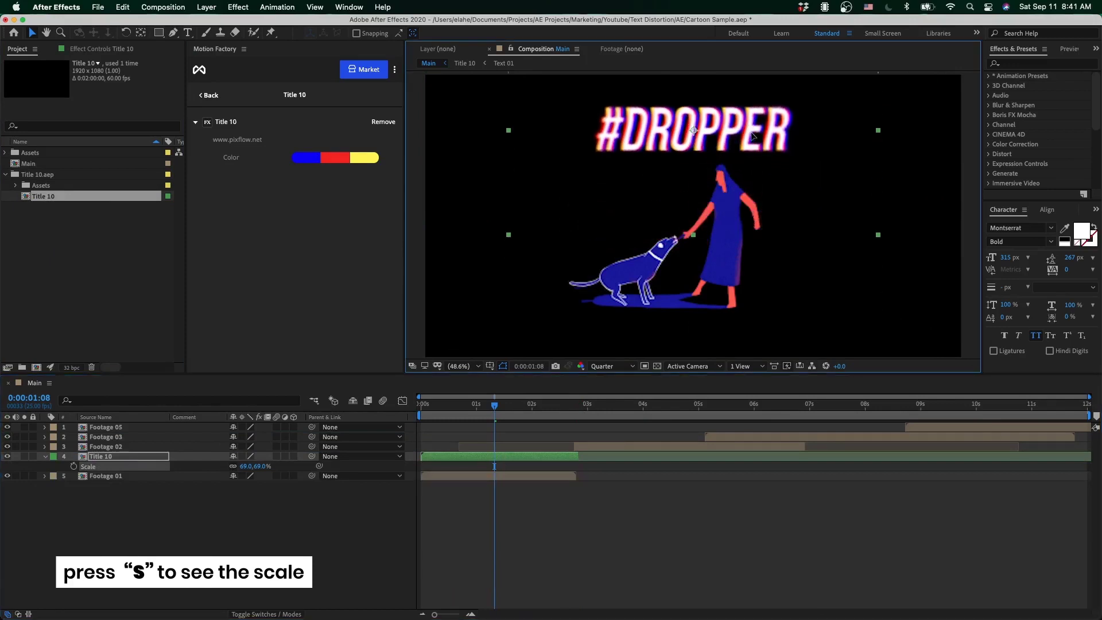
pyautogui.click(132, 460)
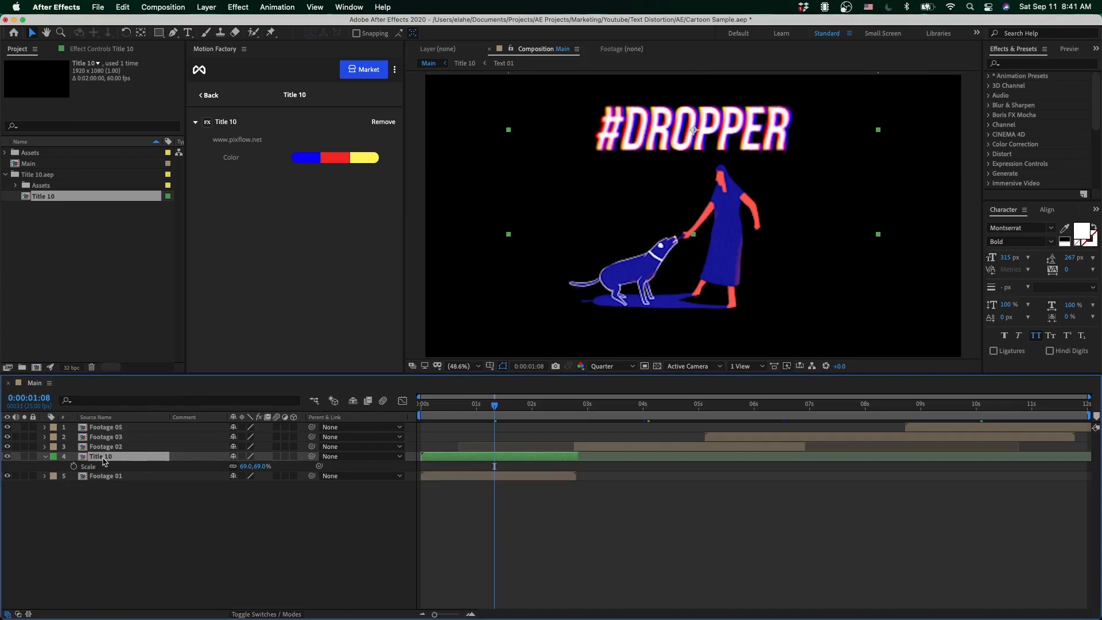
pyautogui.doubleClick(110, 460)
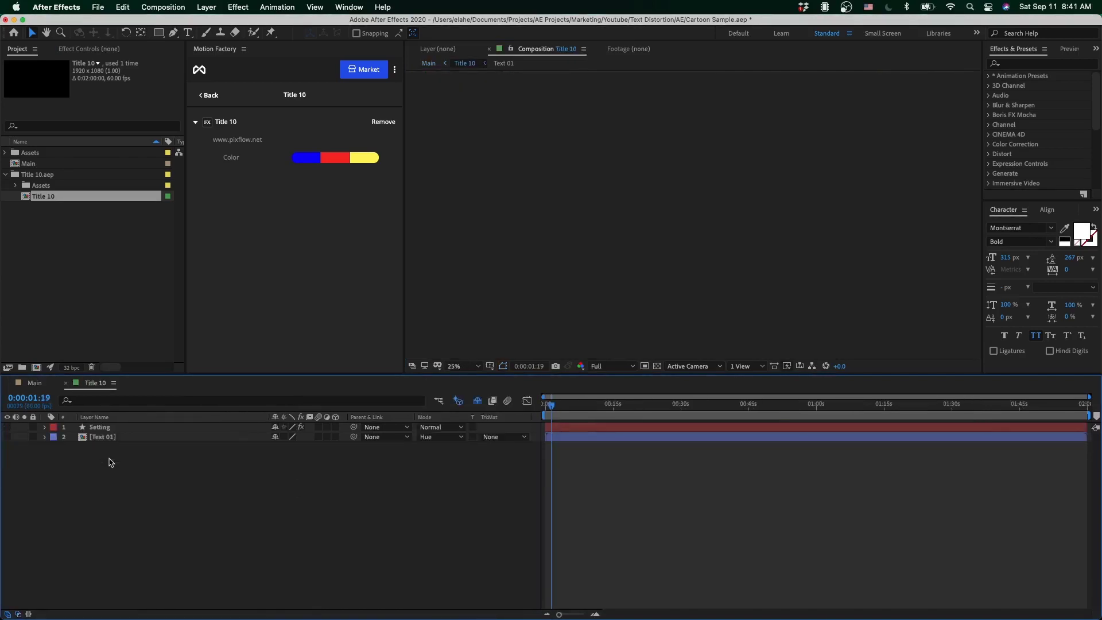
# On the Setting layer, set Color 03 to cyan (52D3FE).
pyautogui.click(106, 428)
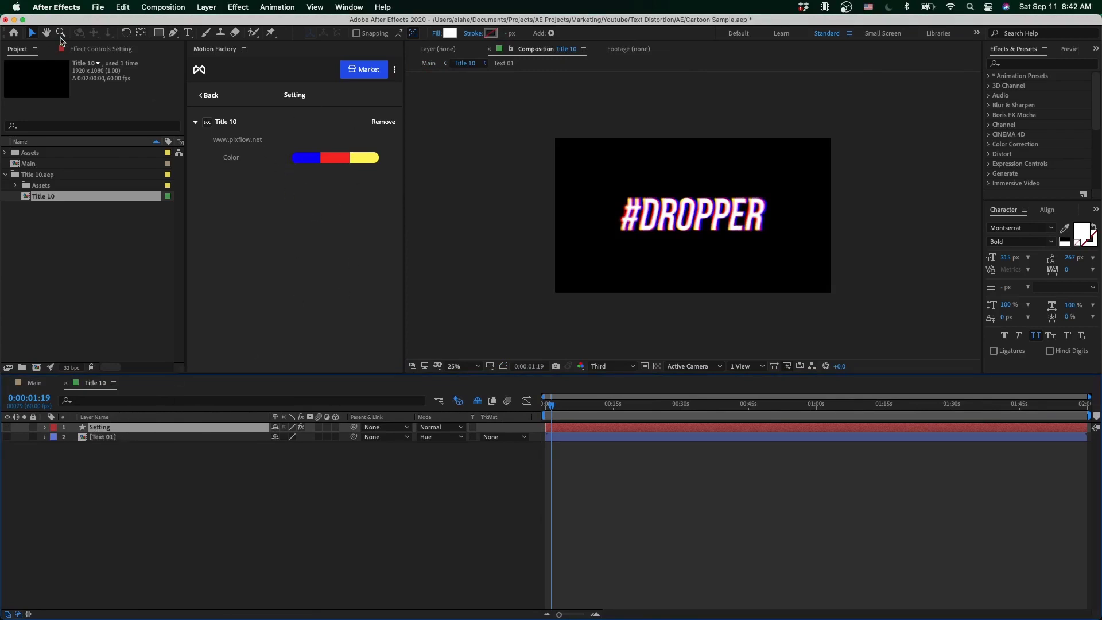
pyautogui.click(95, 49)
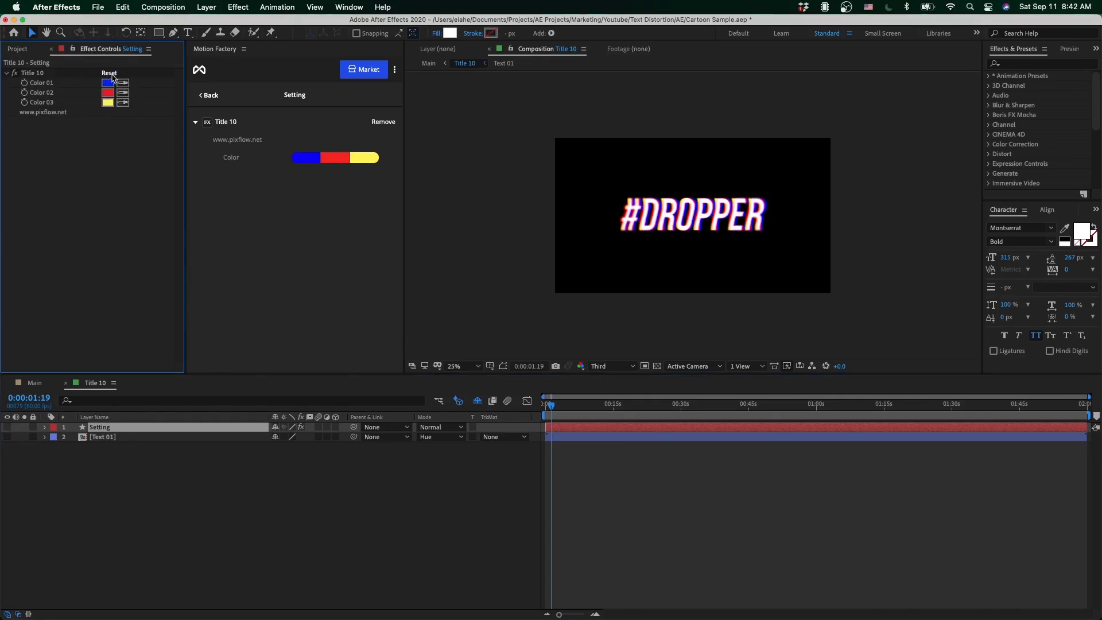
pyautogui.click(371, 162)
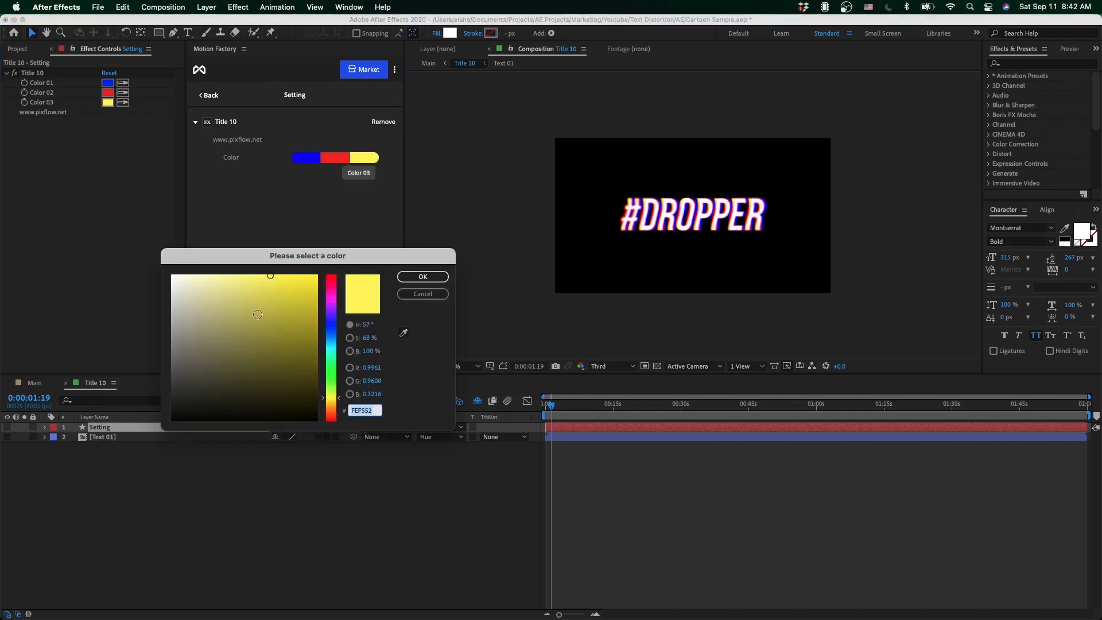
pyautogui.moveTo(332, 350); pyautogui.dragTo(336, 344)
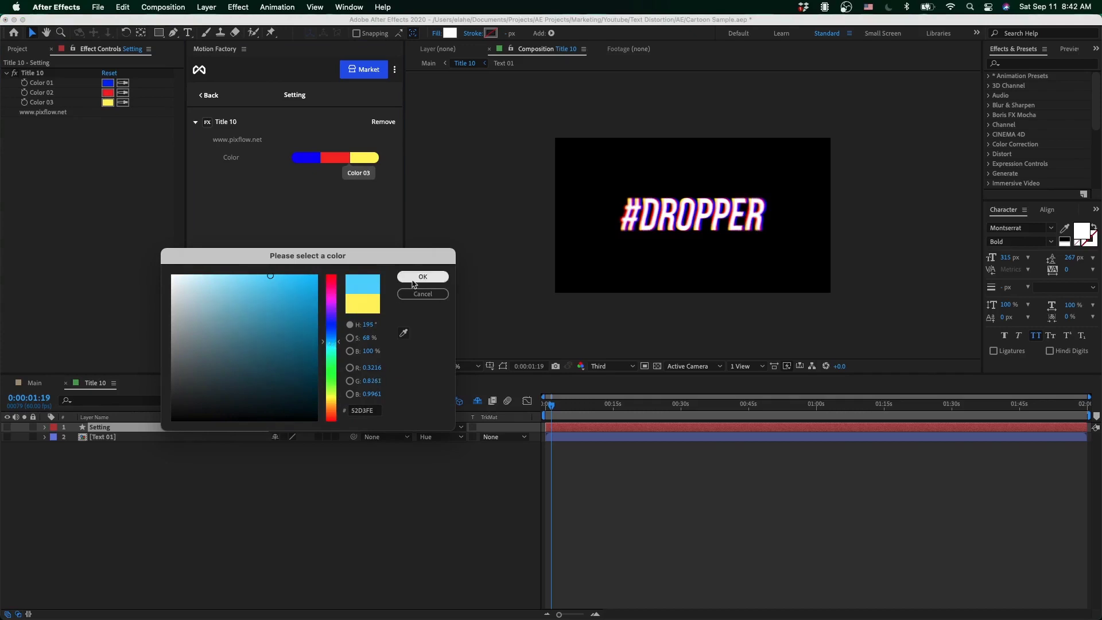
pyautogui.click(422, 276)
# Set Color 02 to blue (2188F2) and Color 01 to pale pink (D49C9C).
pyautogui.click(335, 157)
pyautogui.click(331, 339)
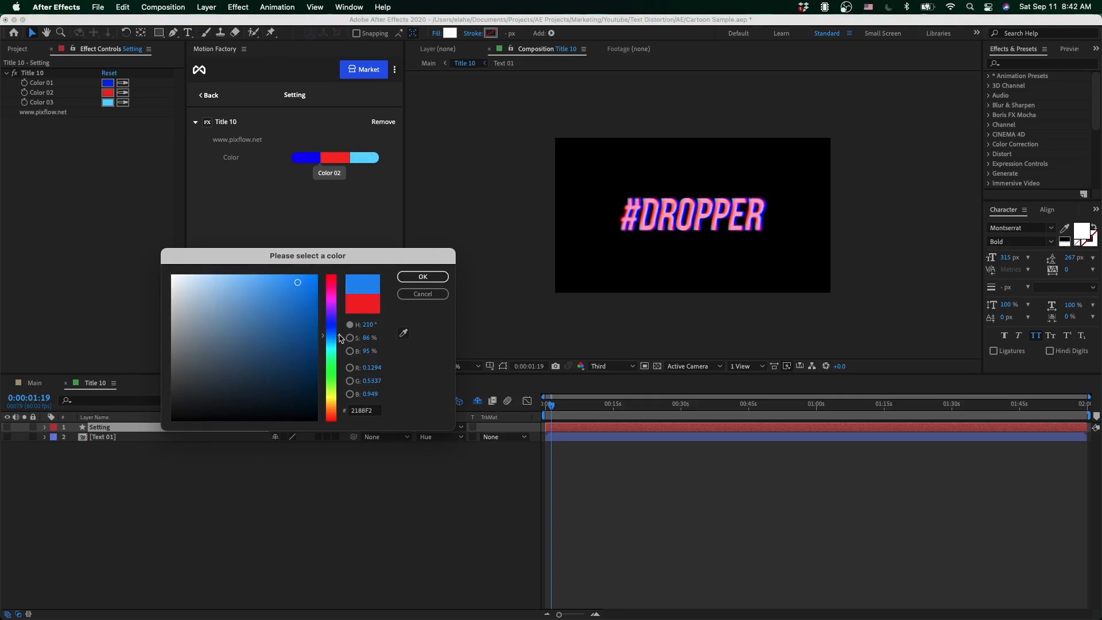
pyautogui.click(422, 276)
pyautogui.click(308, 157)
pyautogui.moveTo(331, 323); pyautogui.dragTo(331, 421)
pyautogui.click(210, 294)
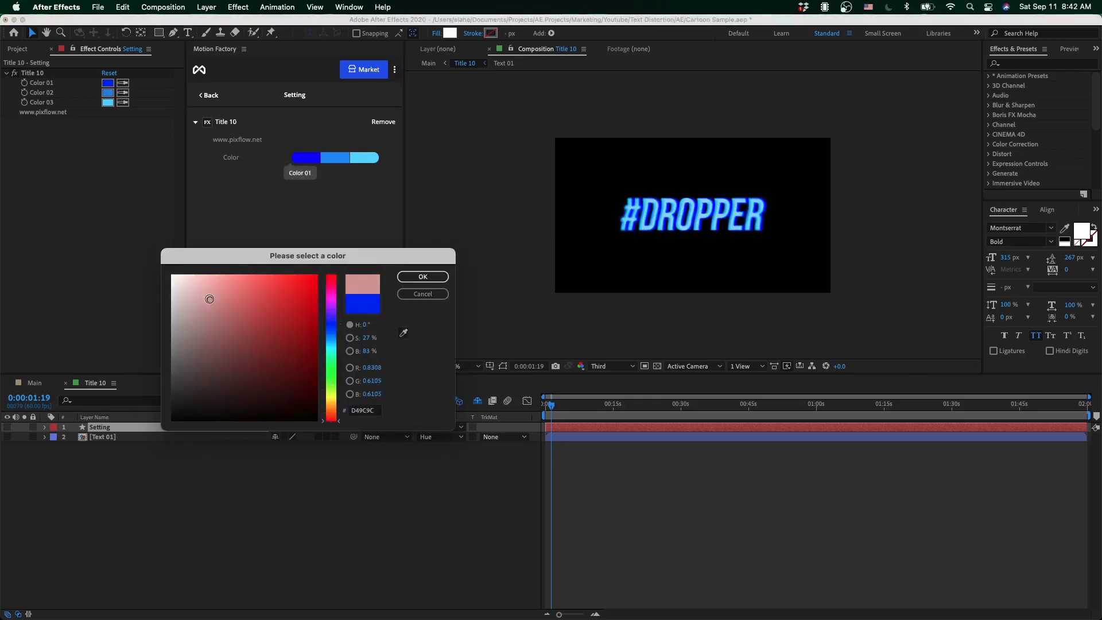
pyautogui.click(427, 276)
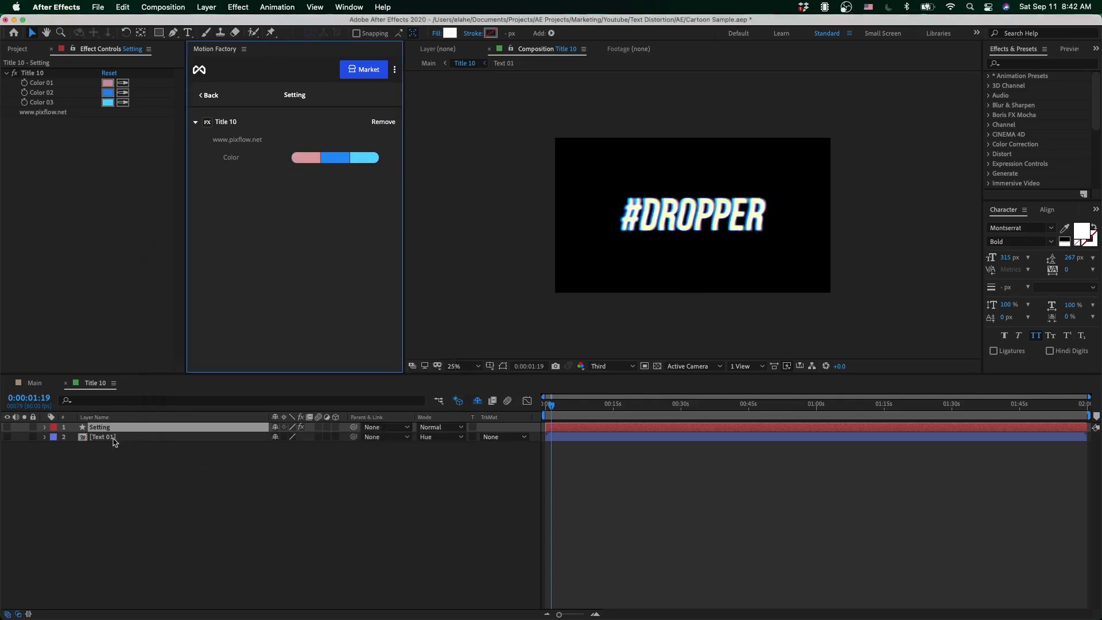
# In the Text 01 precomp, change the #DROPPER text to FRIENDS.
pyautogui.click(112, 439)
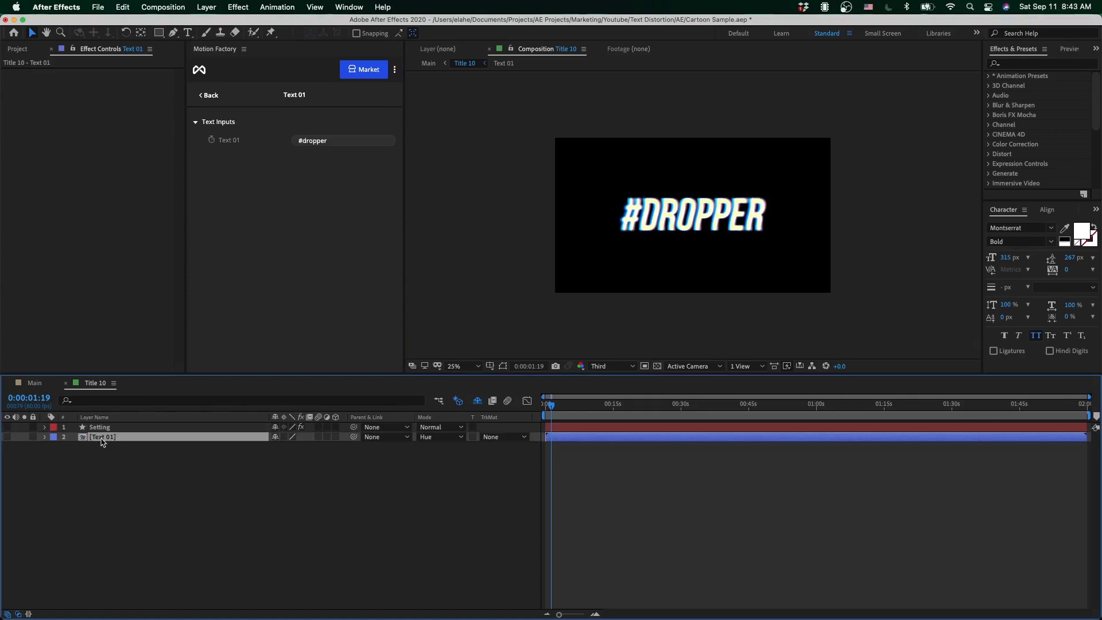
pyautogui.doubleClick(101, 439)
pyautogui.doubleClick(95, 428)
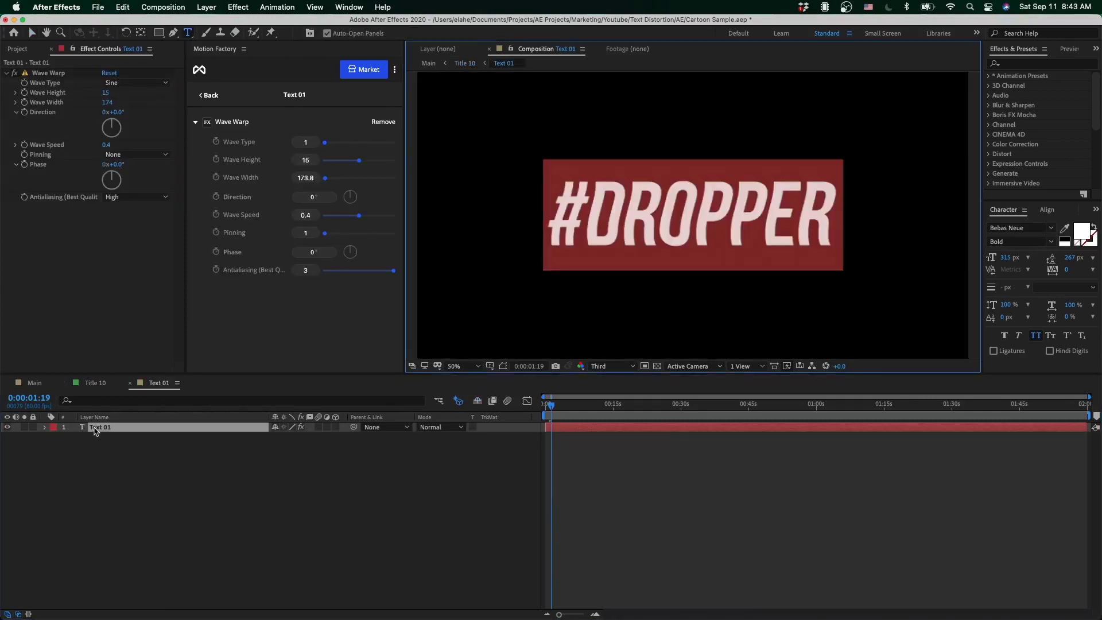
pyautogui.write('FRIENDS')
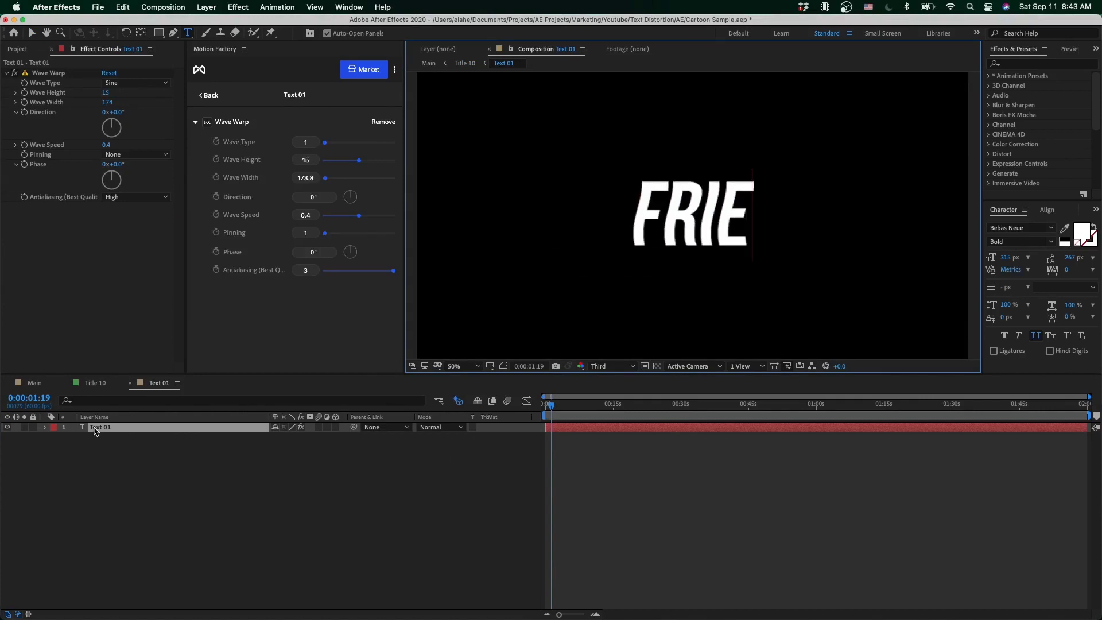
pyautogui.click(106, 428)
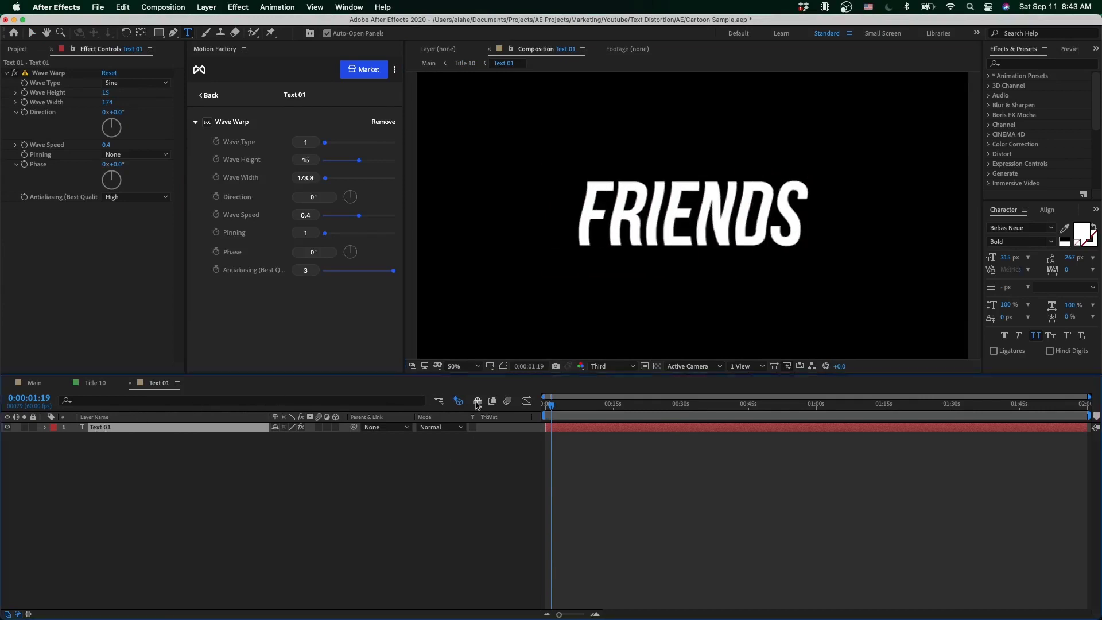
# Set the FRIENDS font to Montserrat Black and go back to the Main comp.
pyautogui.click(1043, 228)
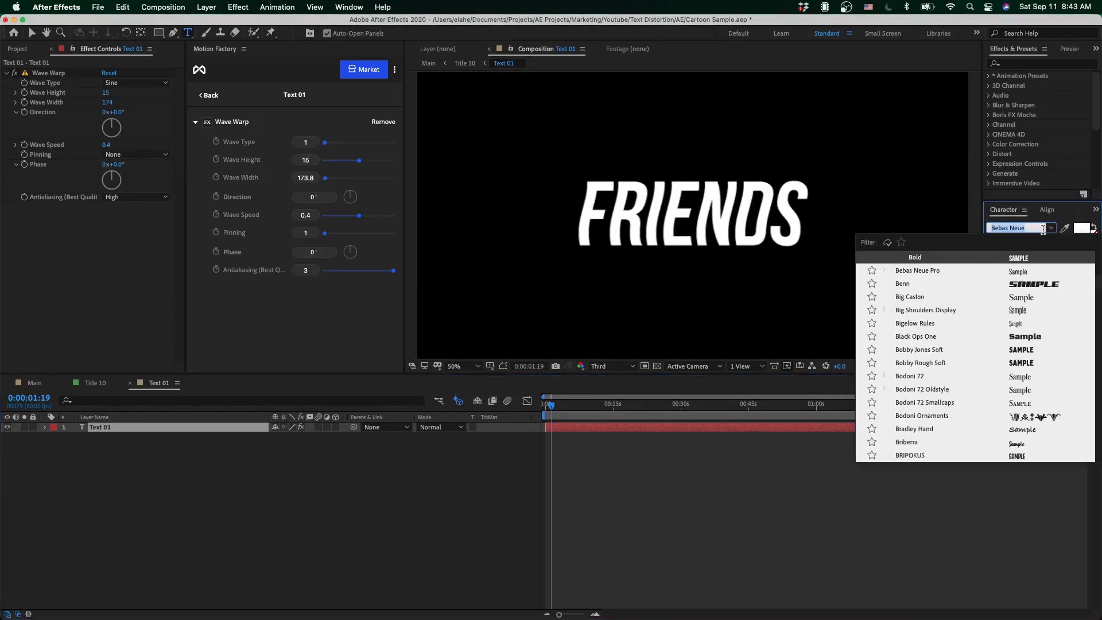
pyautogui.write('mo')
pyautogui.scroll(-6, 1010, 396)
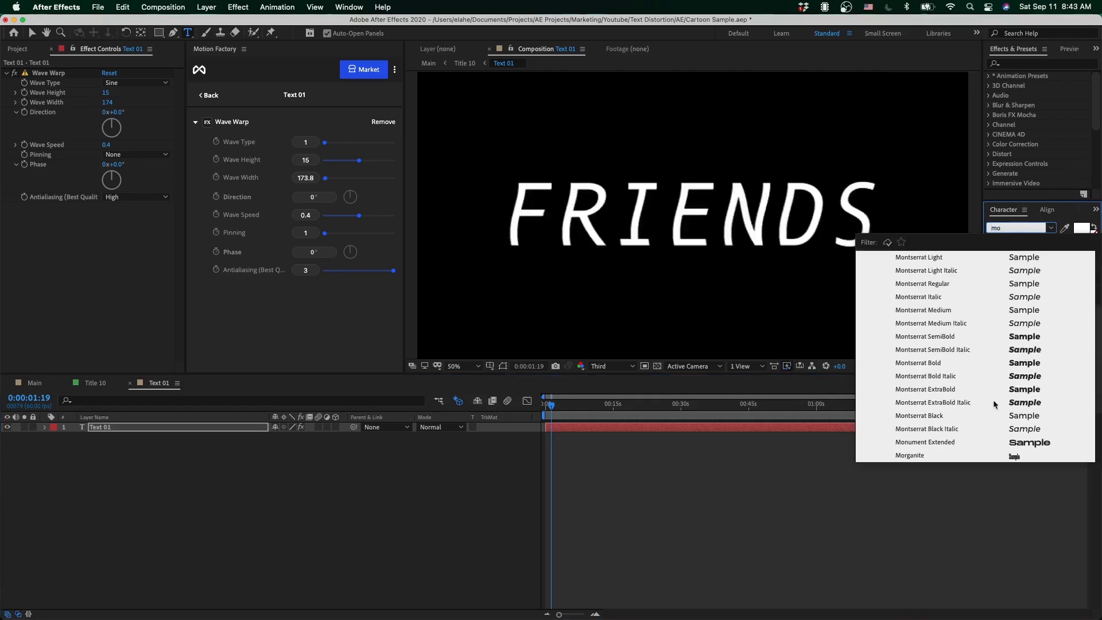
pyautogui.click(947, 375)
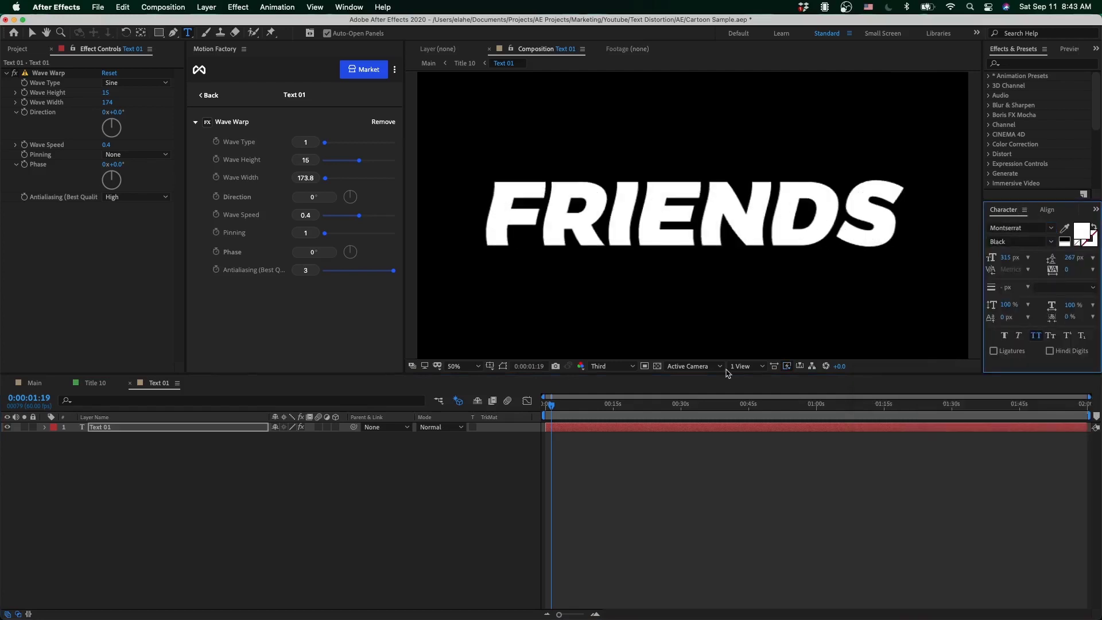
pyautogui.click(89, 383)
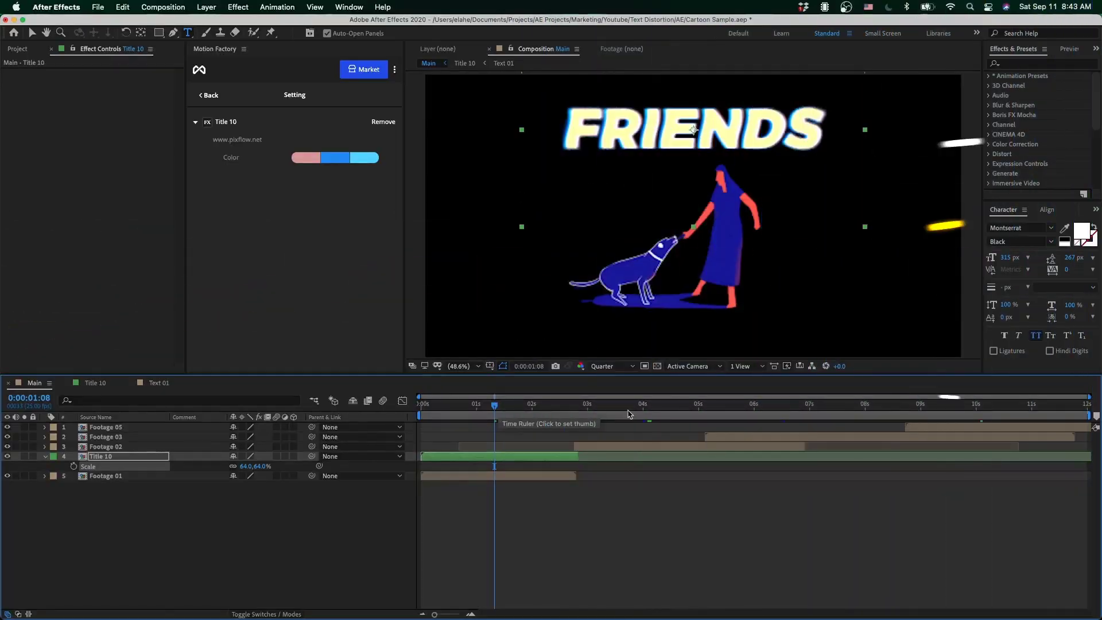
# Move the current time to 0:00:04:02 at the yoga clip.
pyautogui.click(648, 405)
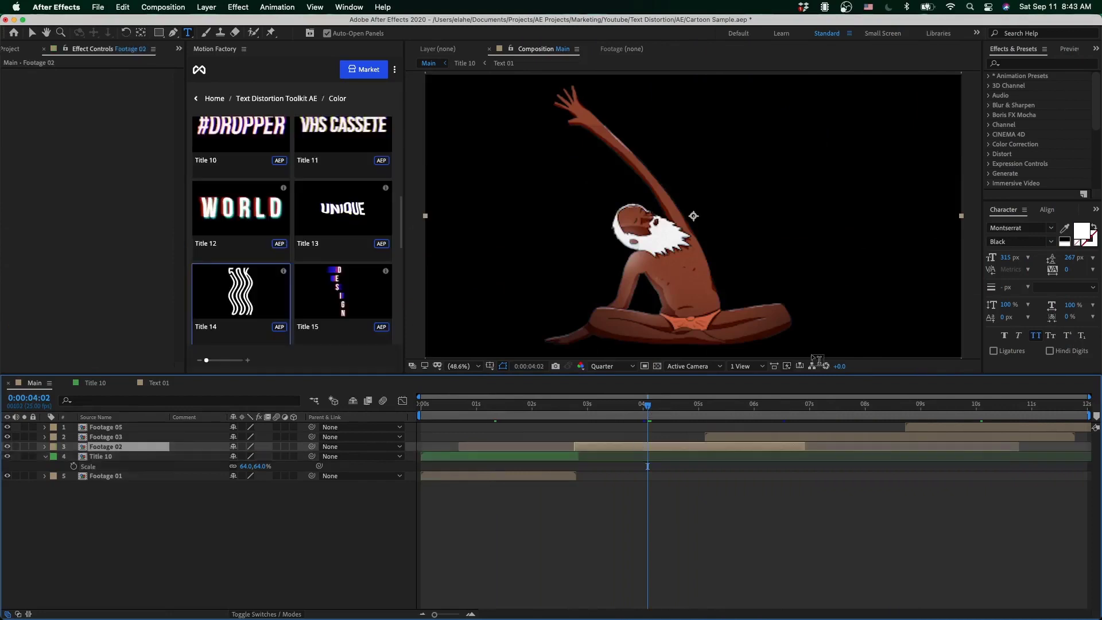
pyautogui.moveTo(645, 406)
pyautogui.mouseDown()
pyautogui.moveTo(597, 405)
pyautogui.moveTo(638, 408)
pyautogui.mouseUp()
pyautogui.click(648, 409)
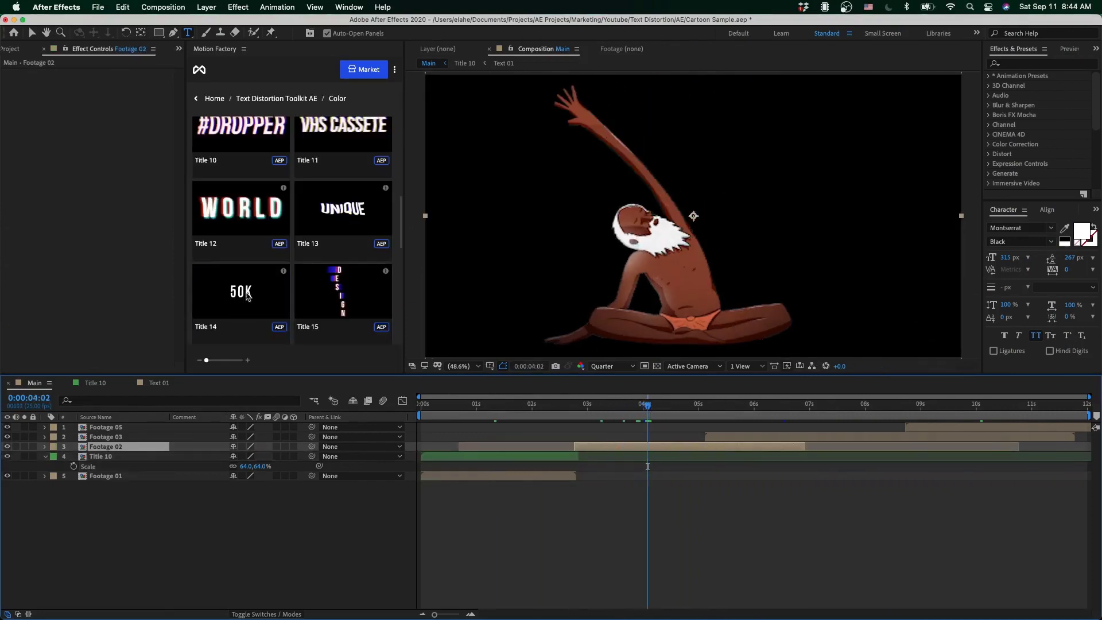
# Import the 50K Title 14 template and expand Title 14.aep in the Project panel.
pyautogui.click(241, 325)
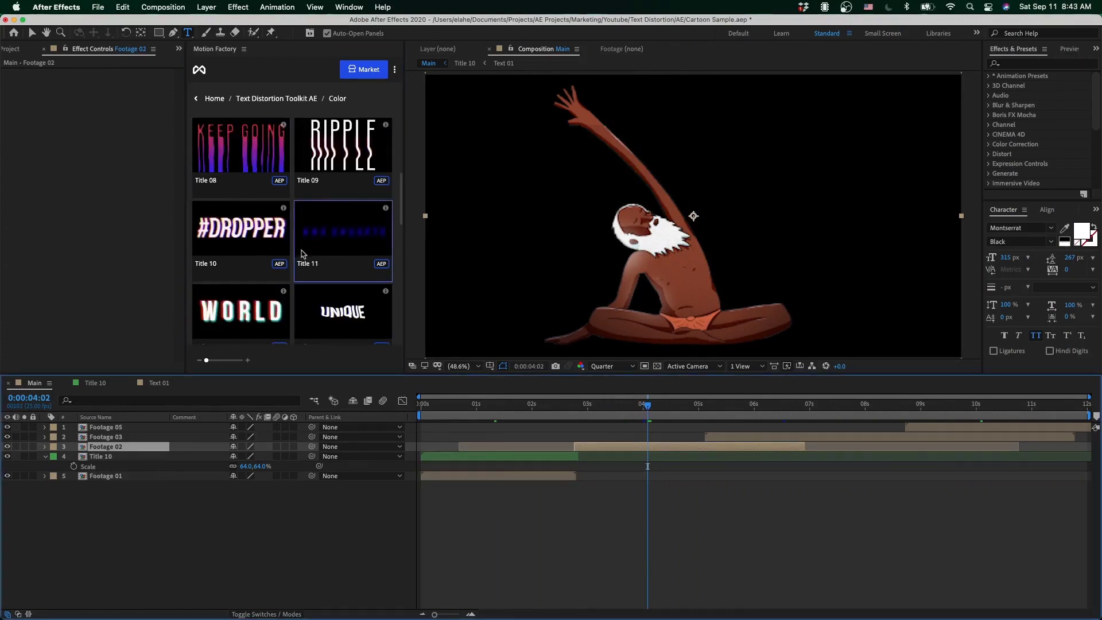
pyautogui.scroll(-3, 226, 317)
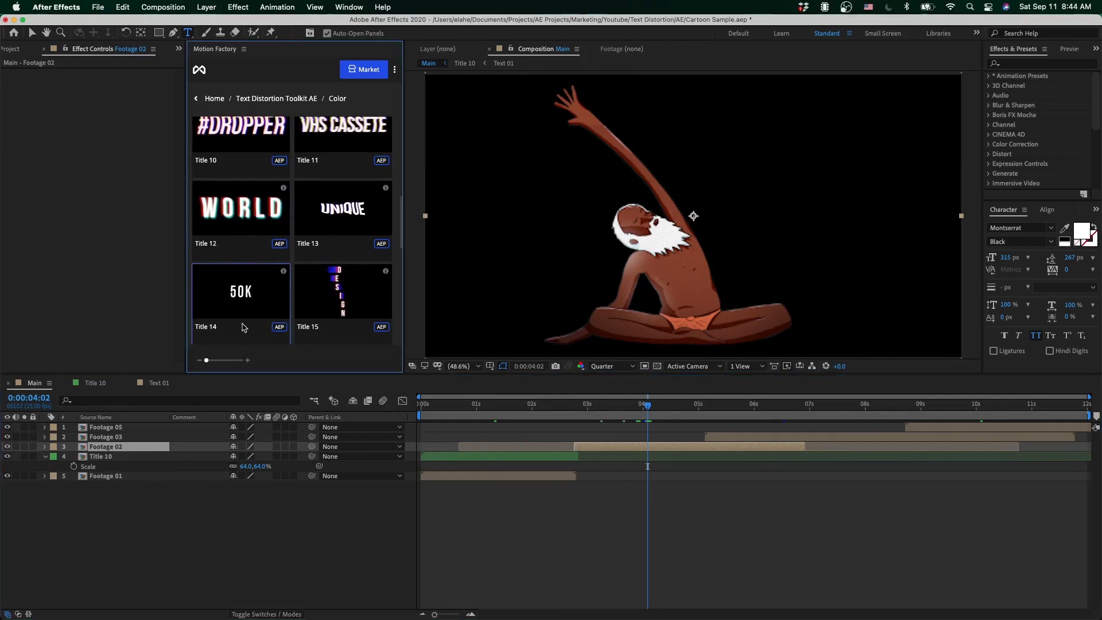
pyautogui.click(11, 50)
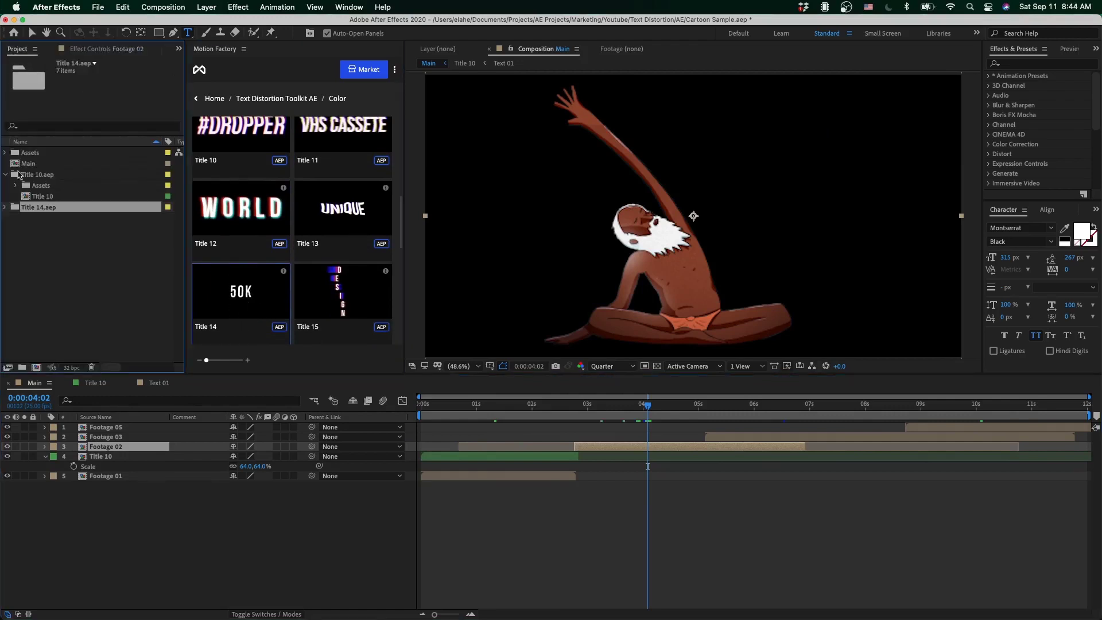
pyautogui.click(5, 174)
pyautogui.click(5, 185)
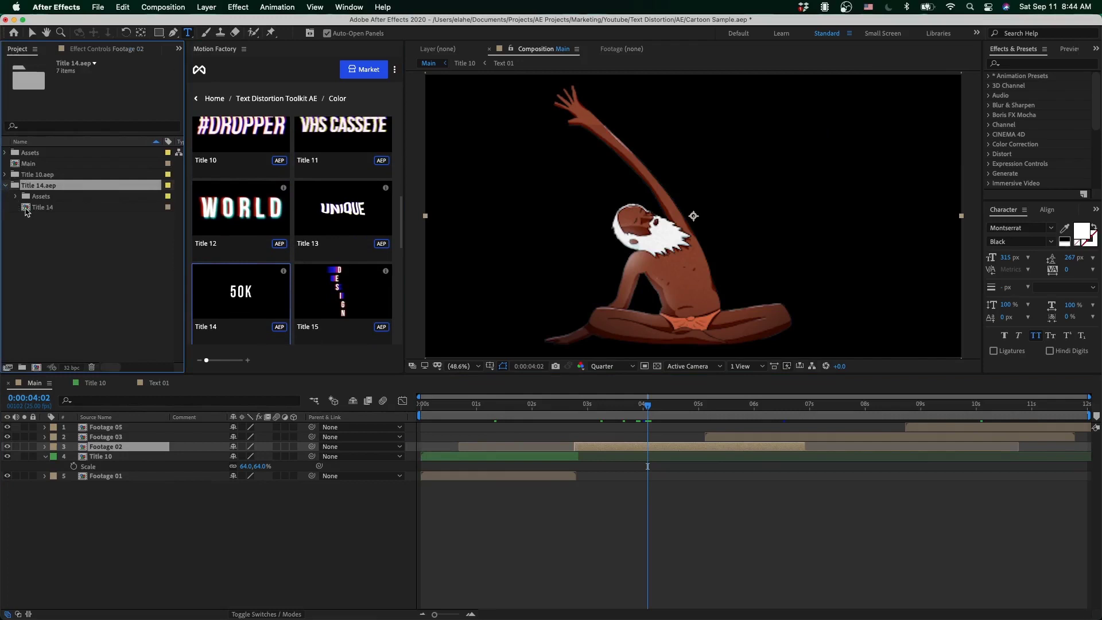
# Add the Title 14 comp to Main, scale it to 56%, and move it to the right.
pyautogui.moveTo(27, 212); pyautogui.dragTo(585, 452)
pyautogui.press('s')
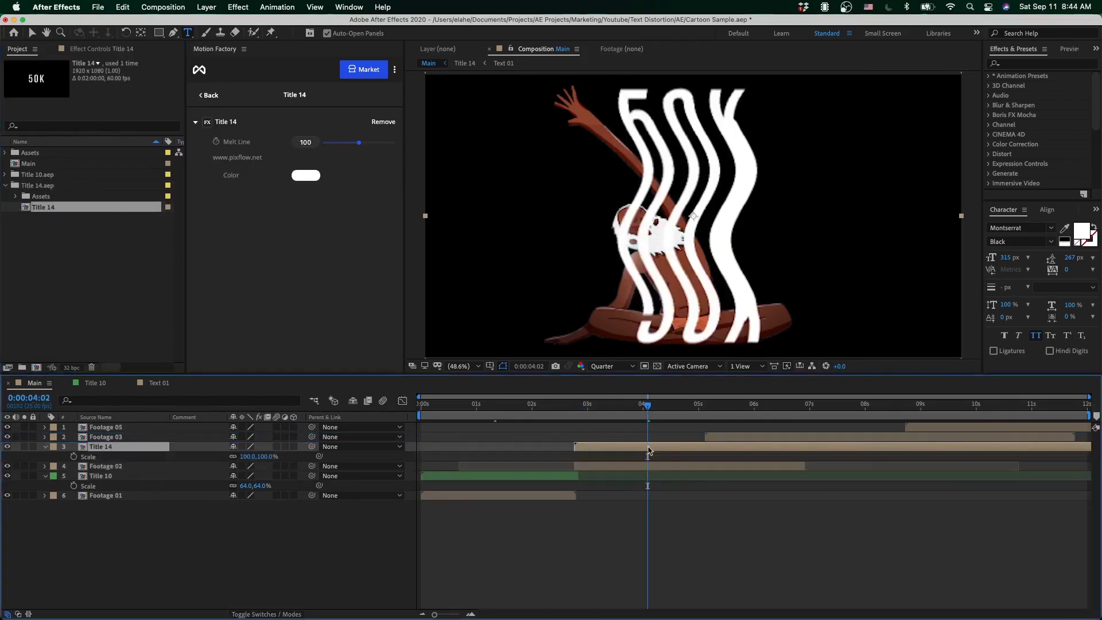
pyautogui.moveTo(249, 460); pyautogui.dragTo(225, 460)
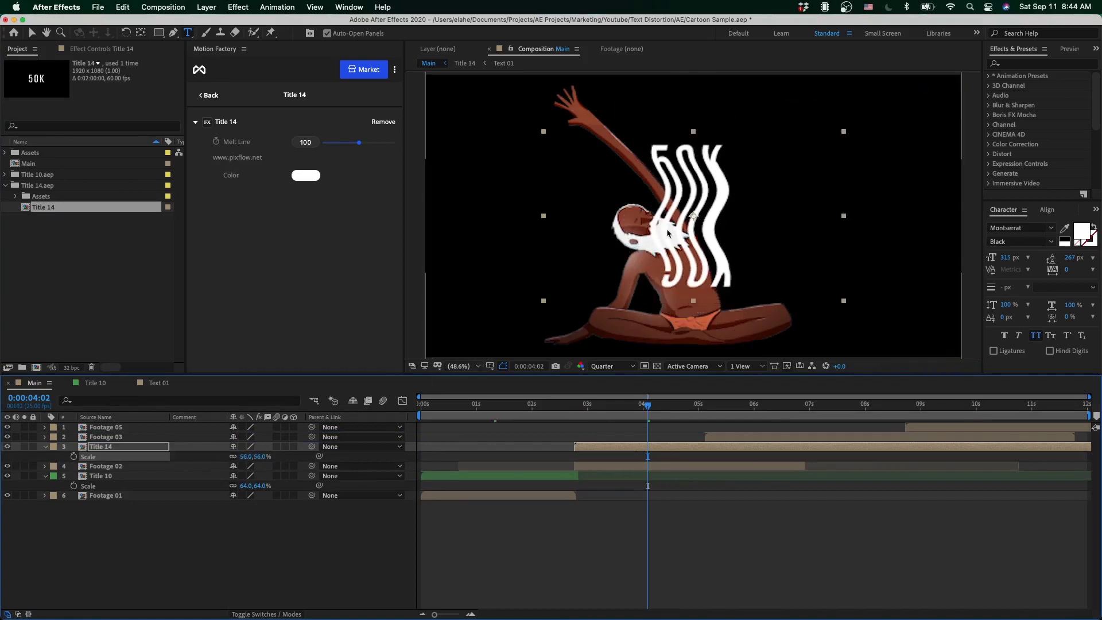
pyautogui.press('v')
pyautogui.moveTo(667, 233); pyautogui.dragTo(812, 196)
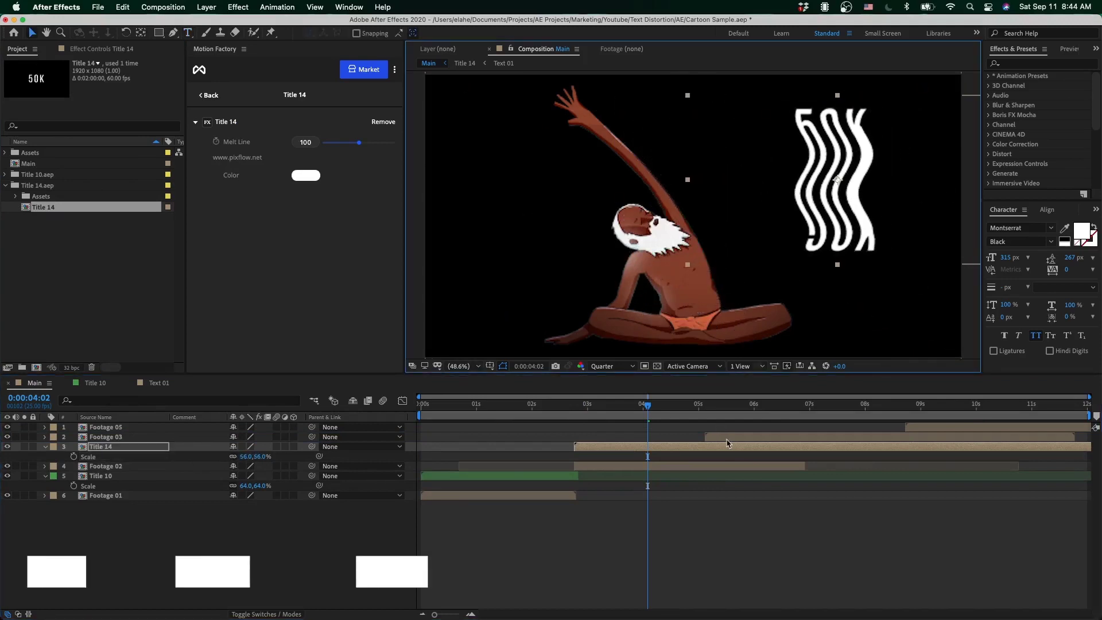
# Trim Title 14 to end around 0:00:06:21, then return the time to 0:00:04:02.
pyautogui.click(801, 405)
pyautogui.hotkey('alt', ']')
pyautogui.click(656, 405)
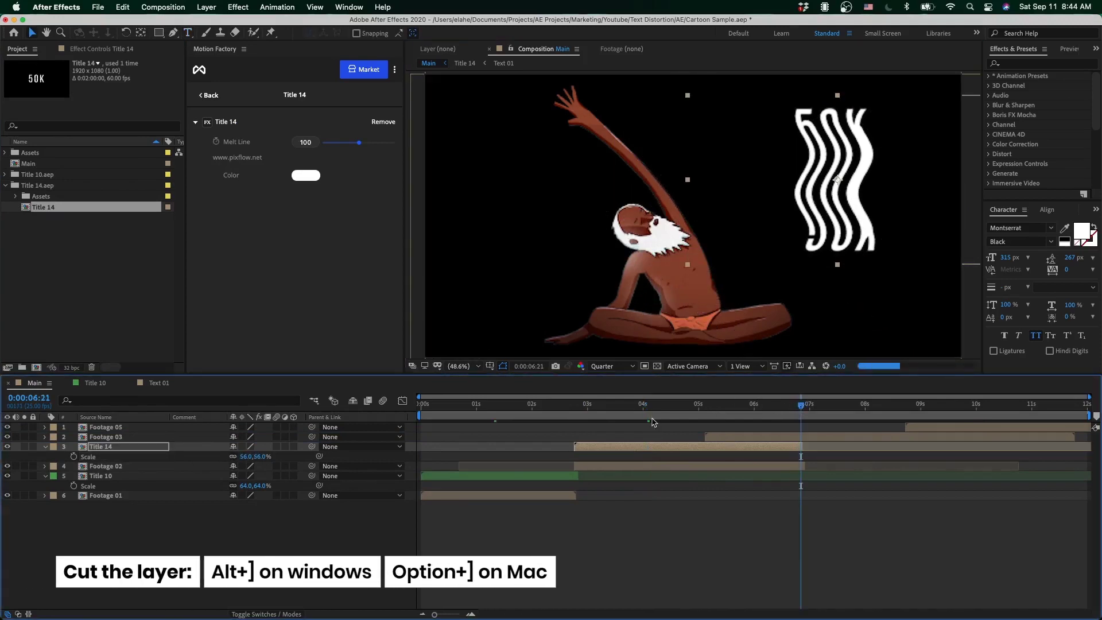
pyautogui.moveTo(650, 405); pyautogui.dragTo(649, 410)
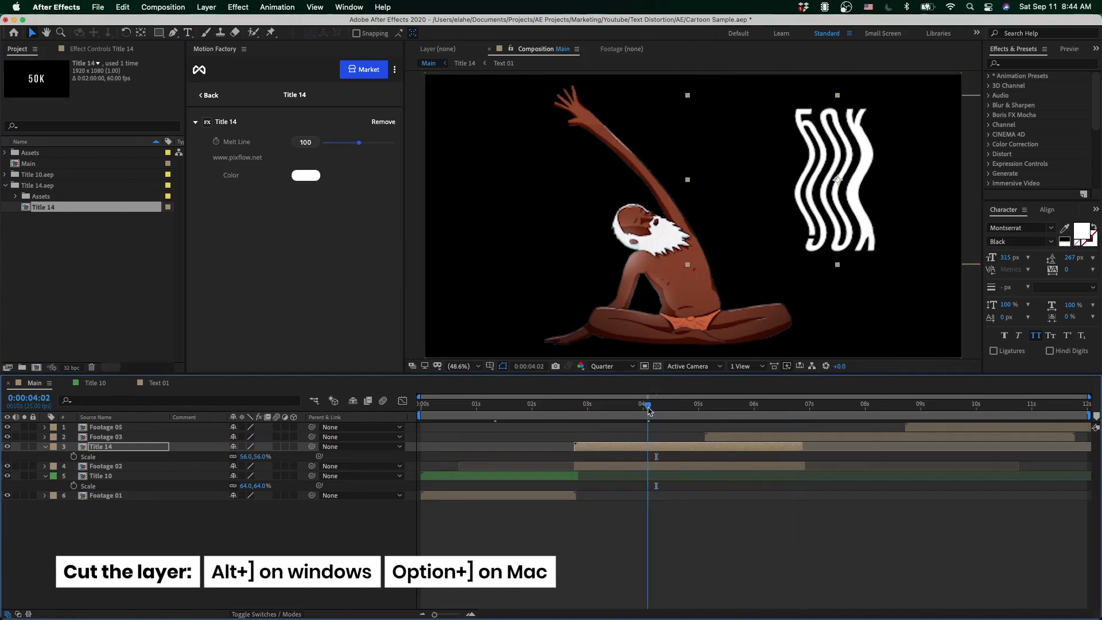
# Edit Title 14's Text 01 layer from 50K to YOGA, then return to Main at 0:00:04:04.
pyautogui.doubleClick(656, 452)
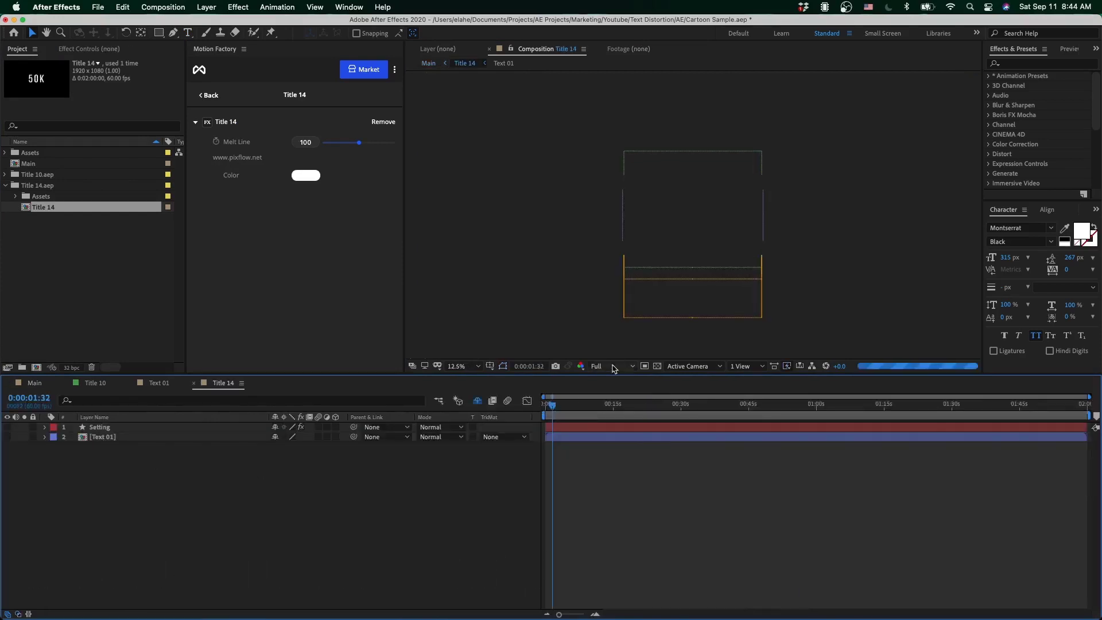
pyautogui.doubleClick(111, 438)
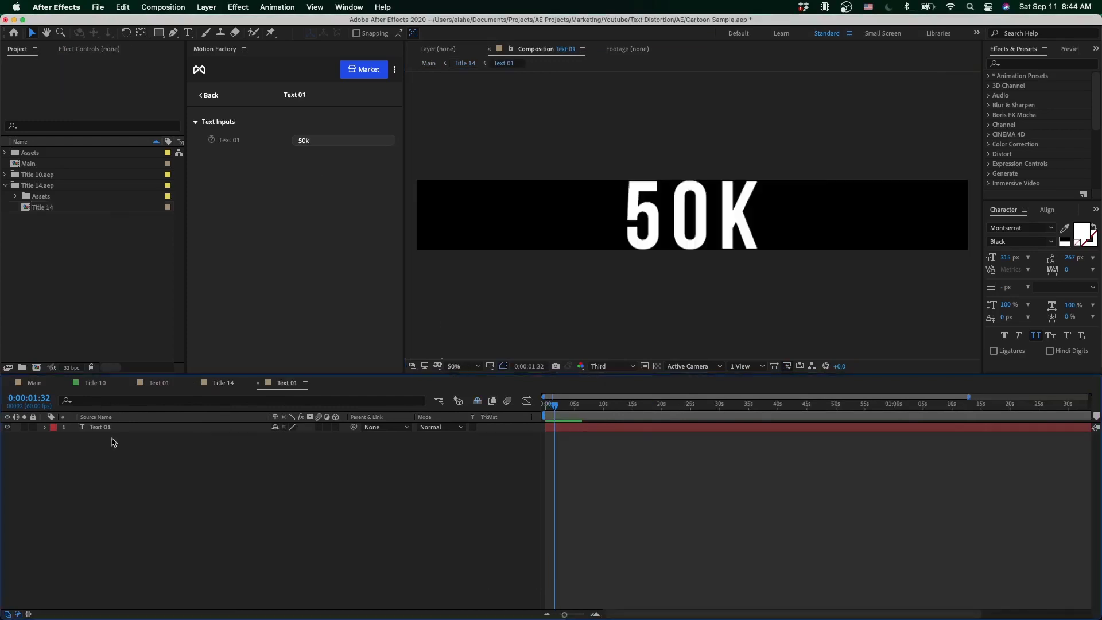
pyautogui.doubleClick(99, 427)
pyautogui.write('YOGA')
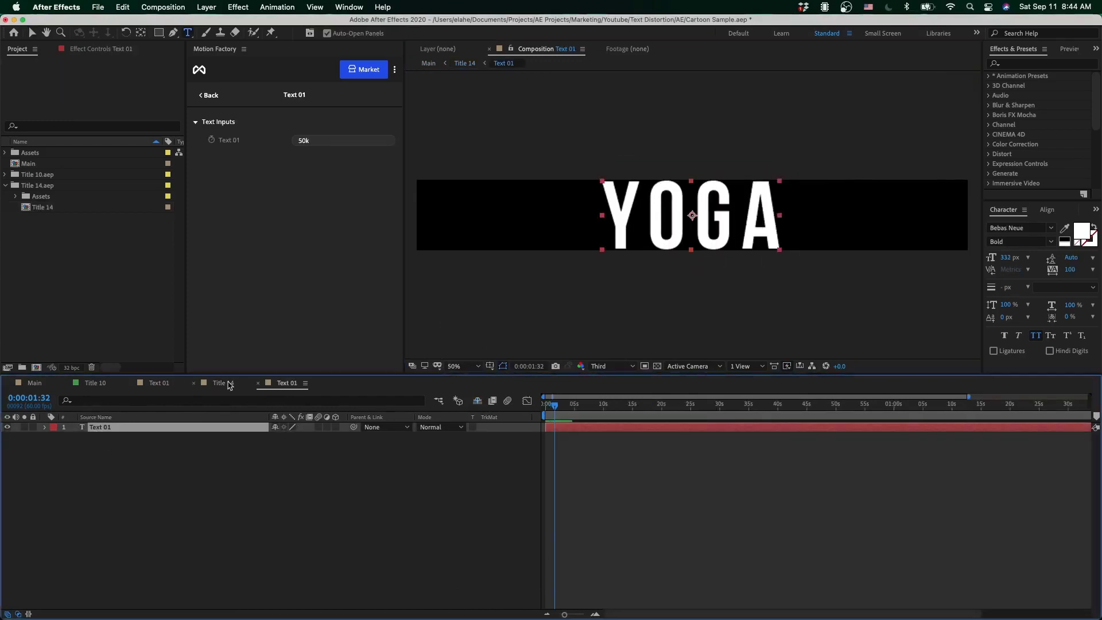
pyautogui.click(223, 383)
pyautogui.click(161, 430)
pyautogui.click(36, 382)
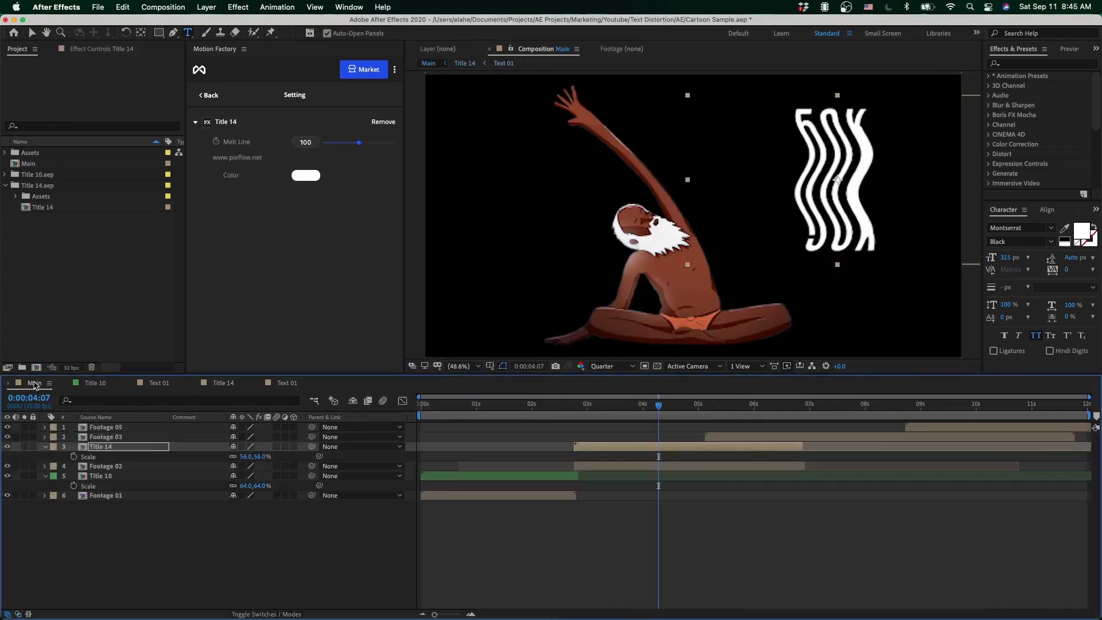
pyautogui.click(652, 418)
# Set the YOGA title colour to peach (D29C73) and duplicate the Title 14 layer with Cmd+D.
pyautogui.click(306, 175)
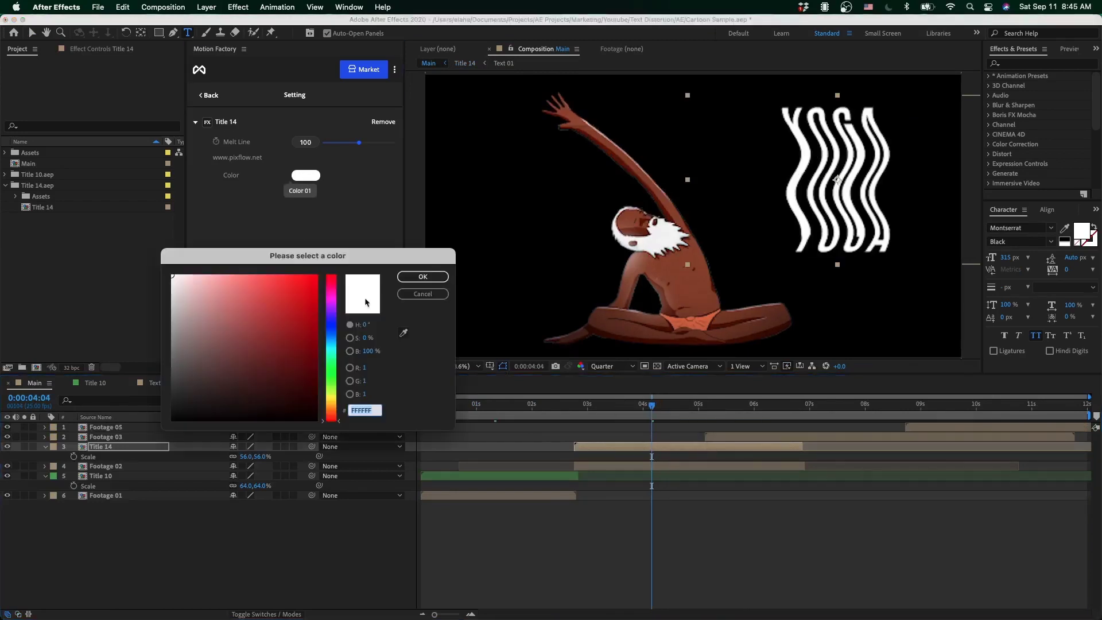
pyautogui.click(331, 410)
pyautogui.click(233, 296)
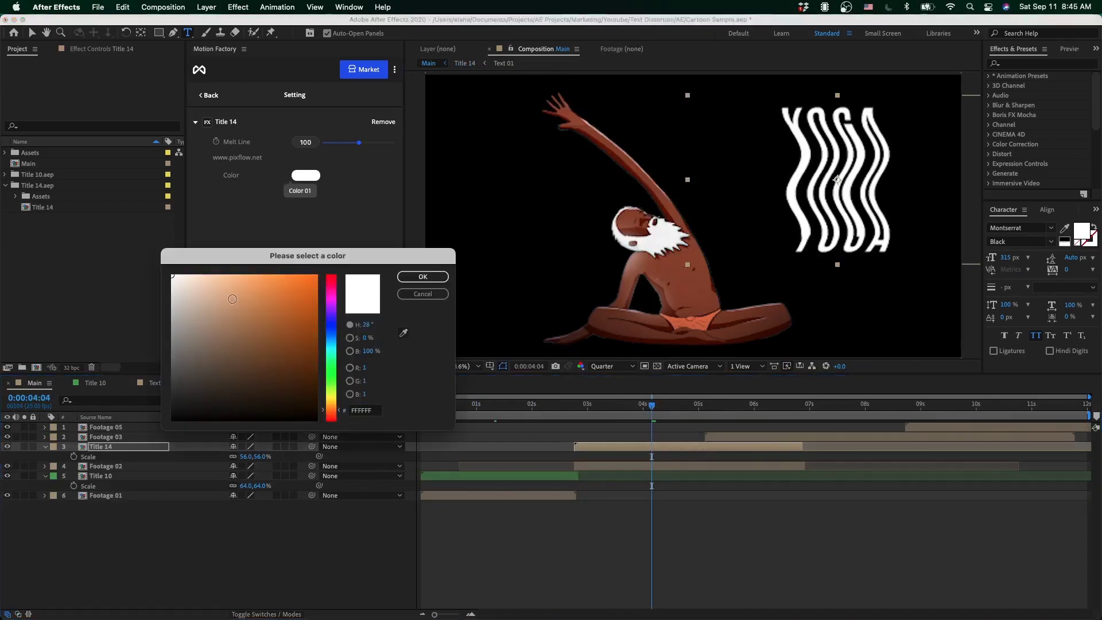
pyautogui.click(238, 298)
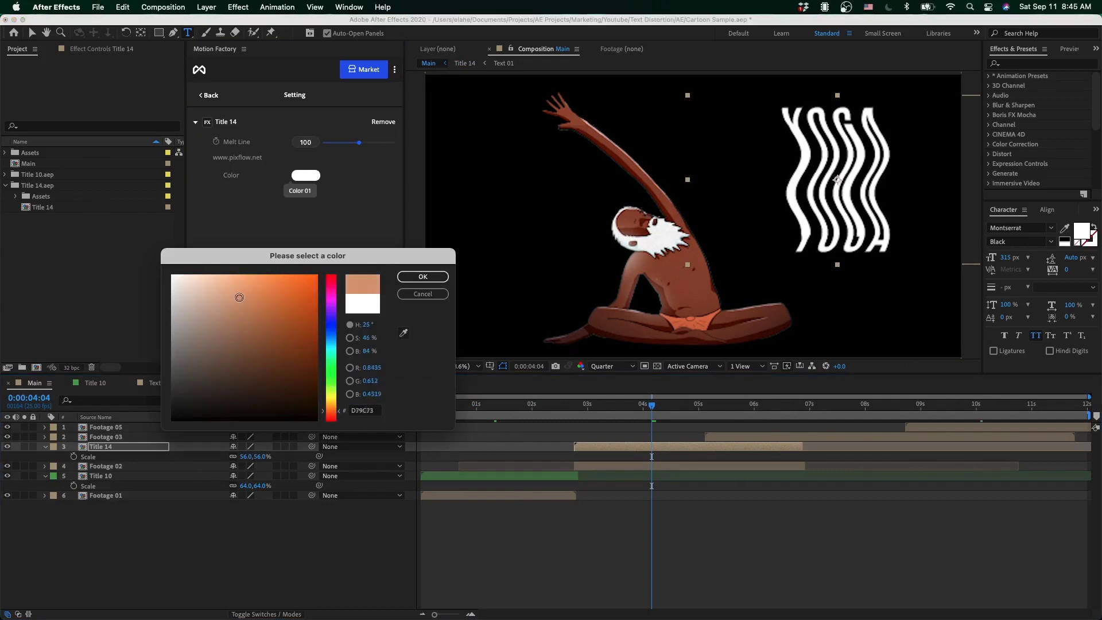
pyautogui.click(422, 276)
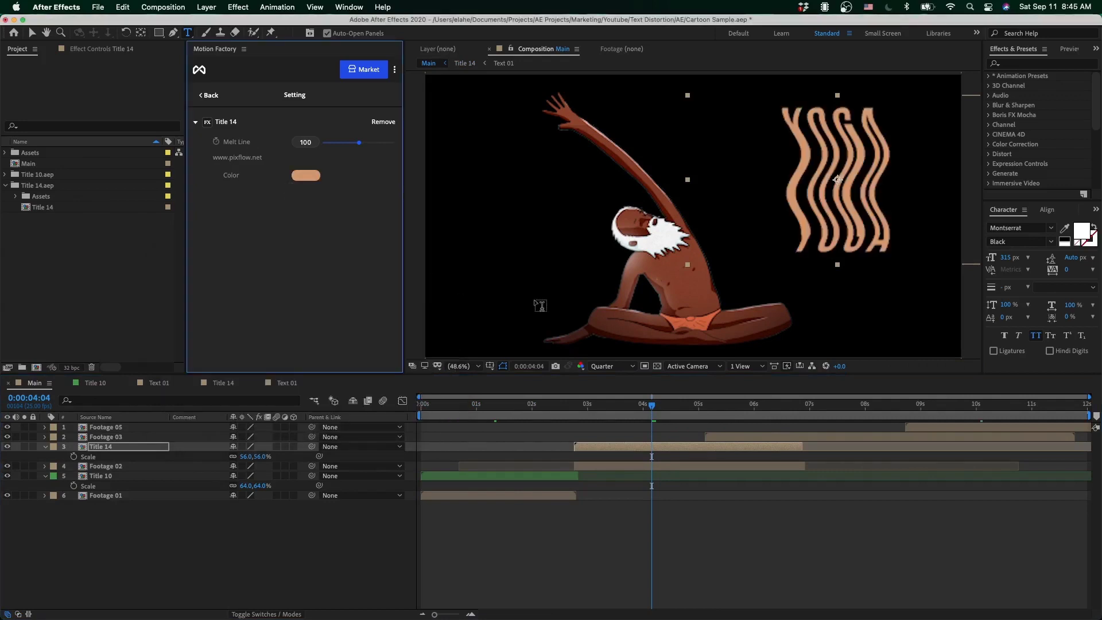
pyautogui.press('v')
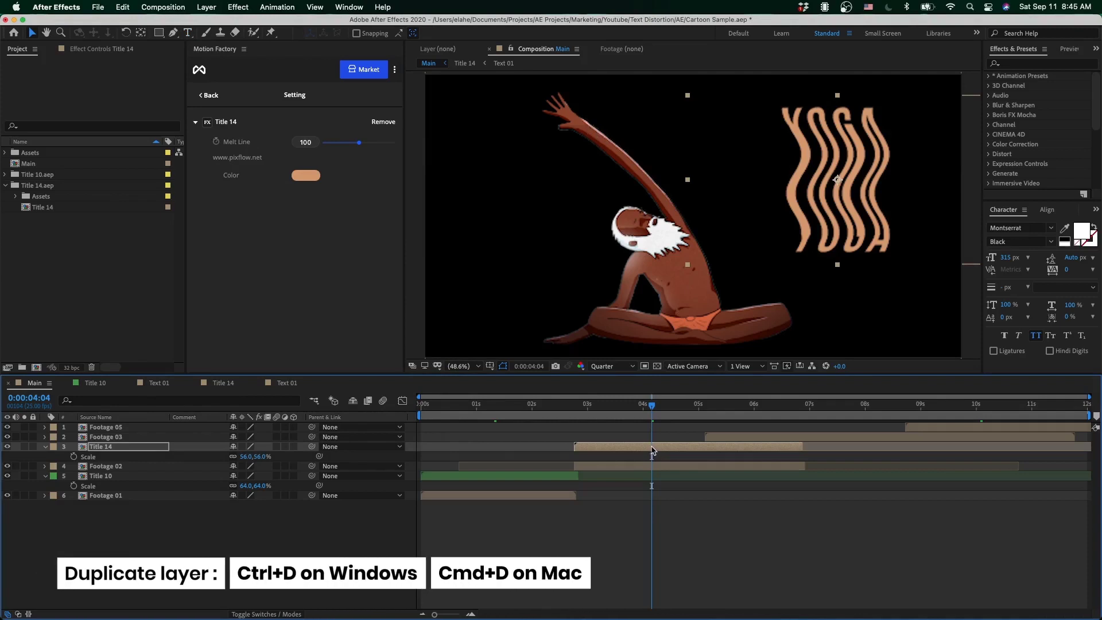
pyautogui.press('super+d')
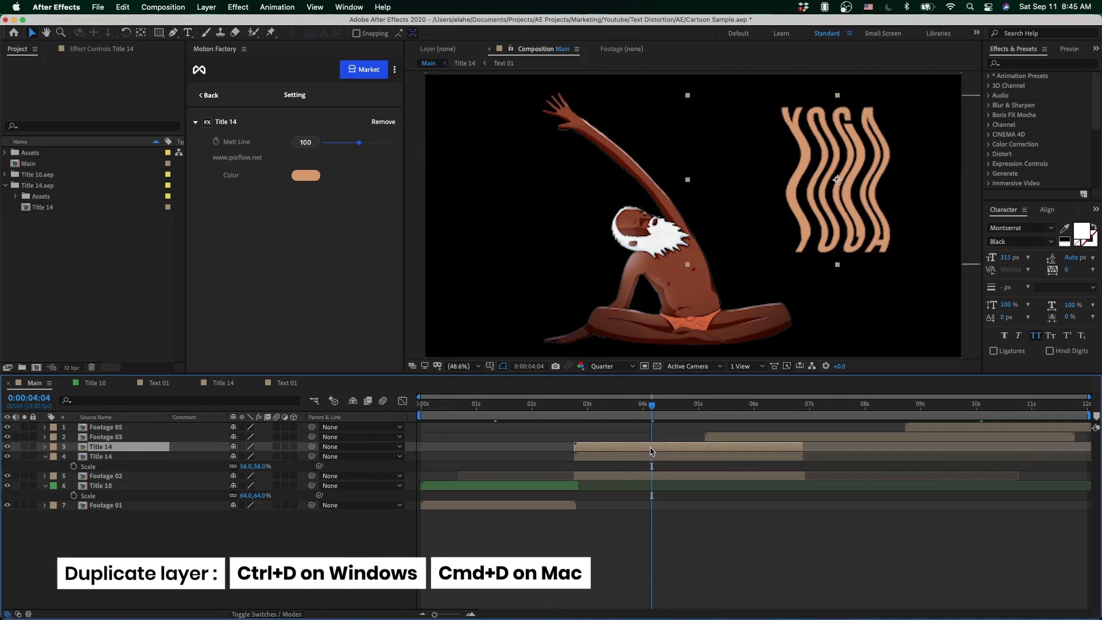
# Apply a Fill effect set to white to the duplicated Title 14 layer.
pyautogui.click(648, 459)
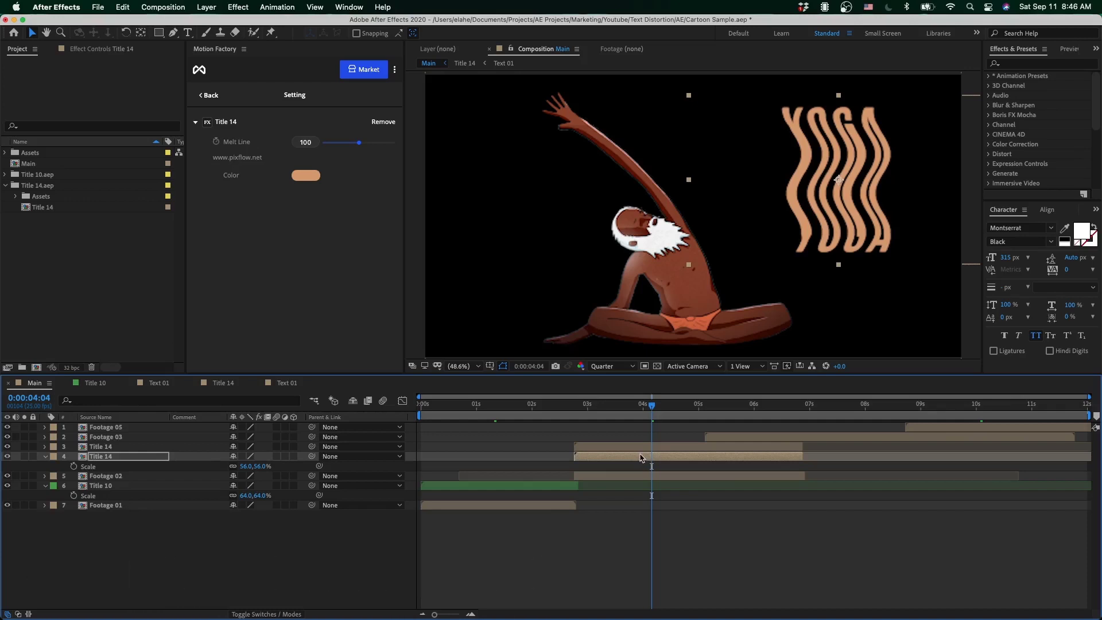
pyautogui.click(1017, 65)
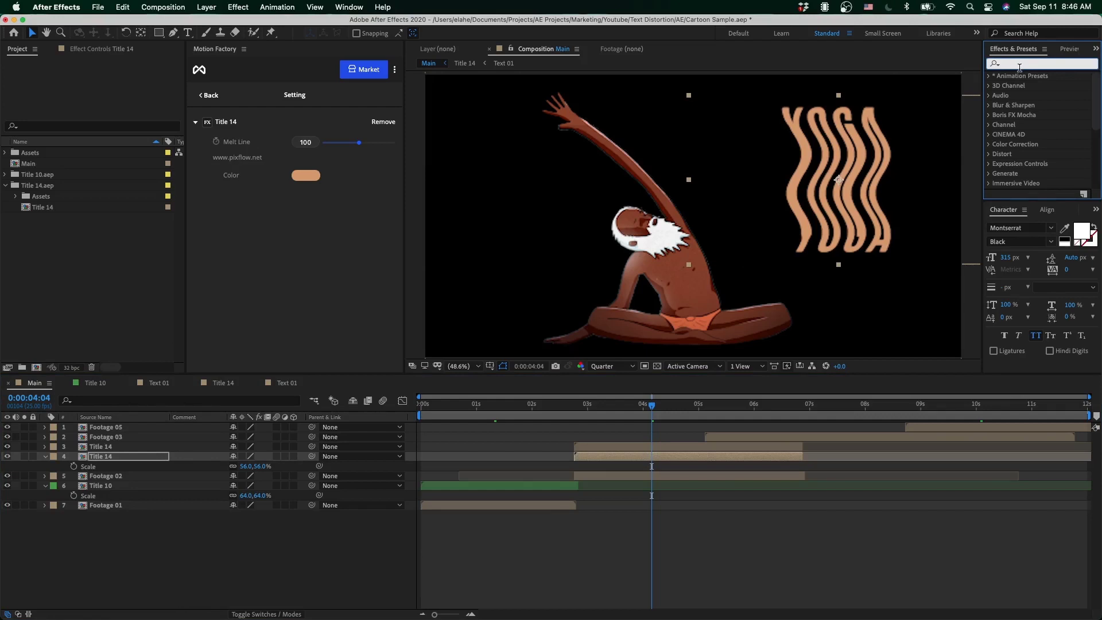
pyautogui.write('fill')
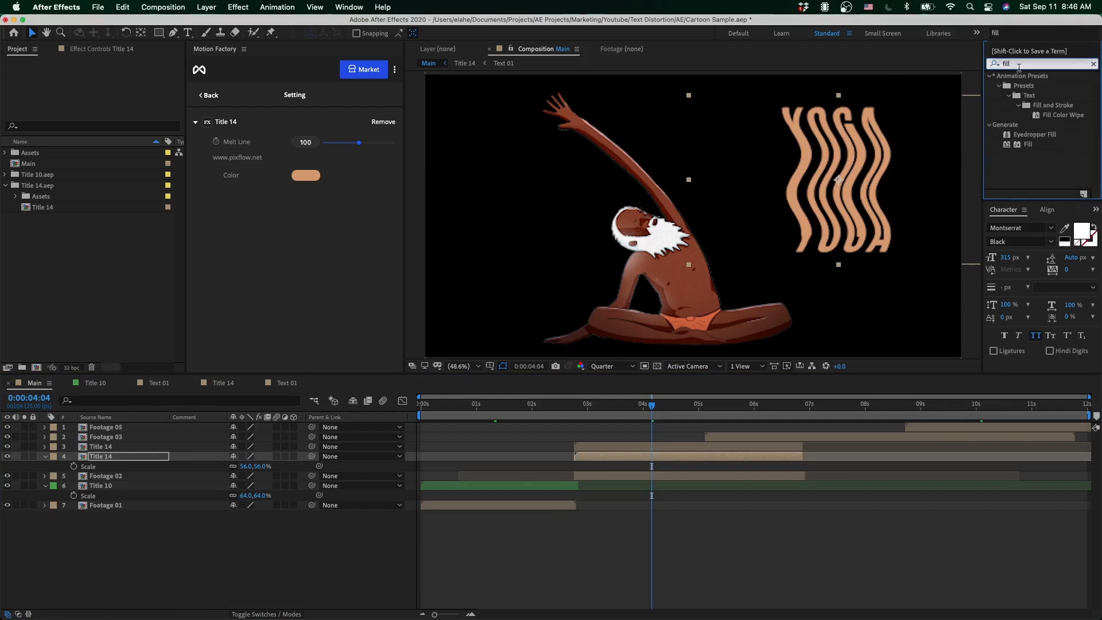
pyautogui.doubleClick(1029, 145)
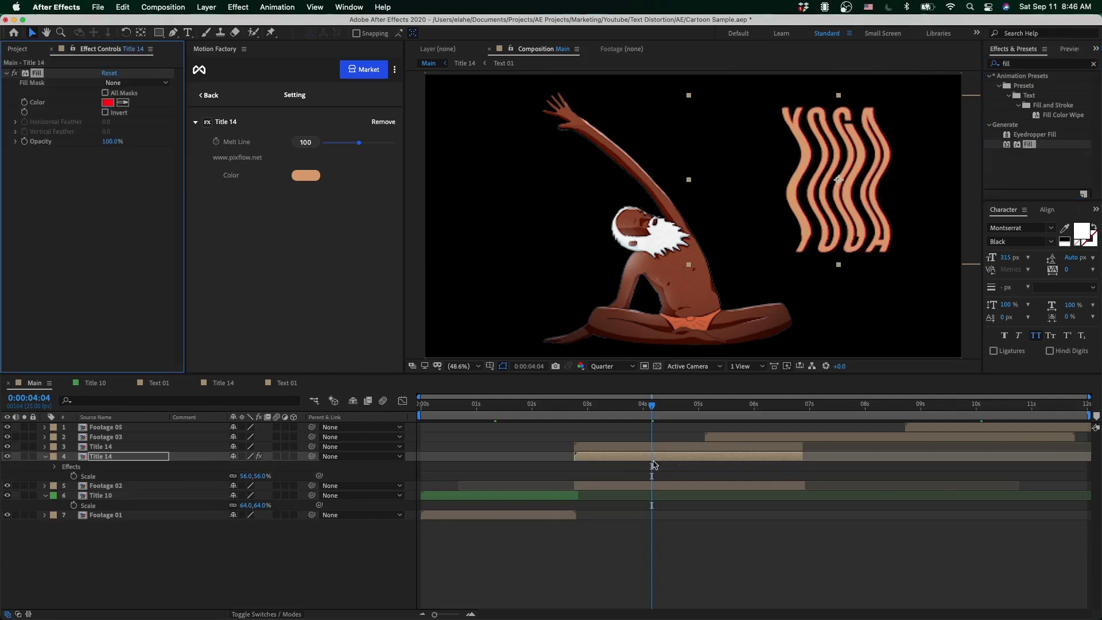
pyautogui.click(108, 103)
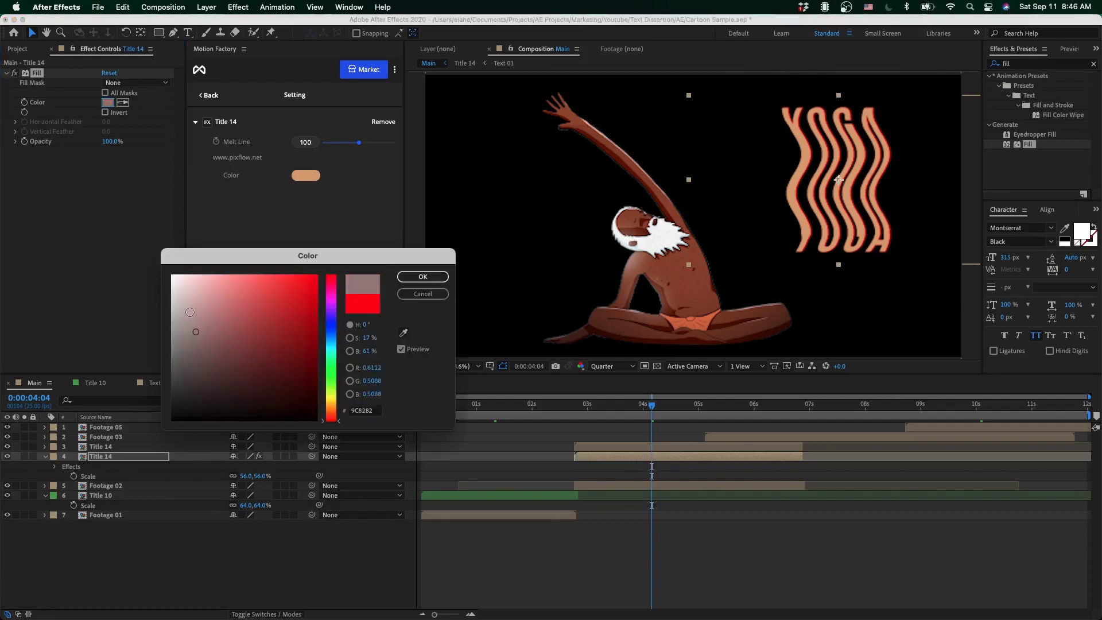
pyautogui.click(422, 277)
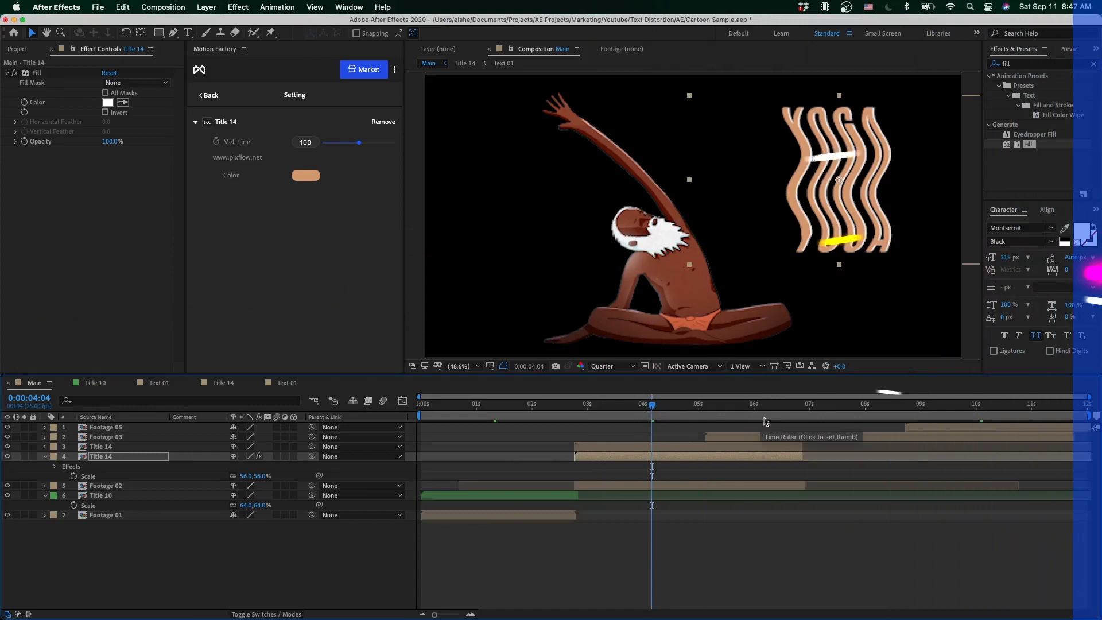
# Jump to the fox shot at 0:00:06:13, import Title 05, and expand Title 05.aep to show its comp.
pyautogui.click(783, 405)
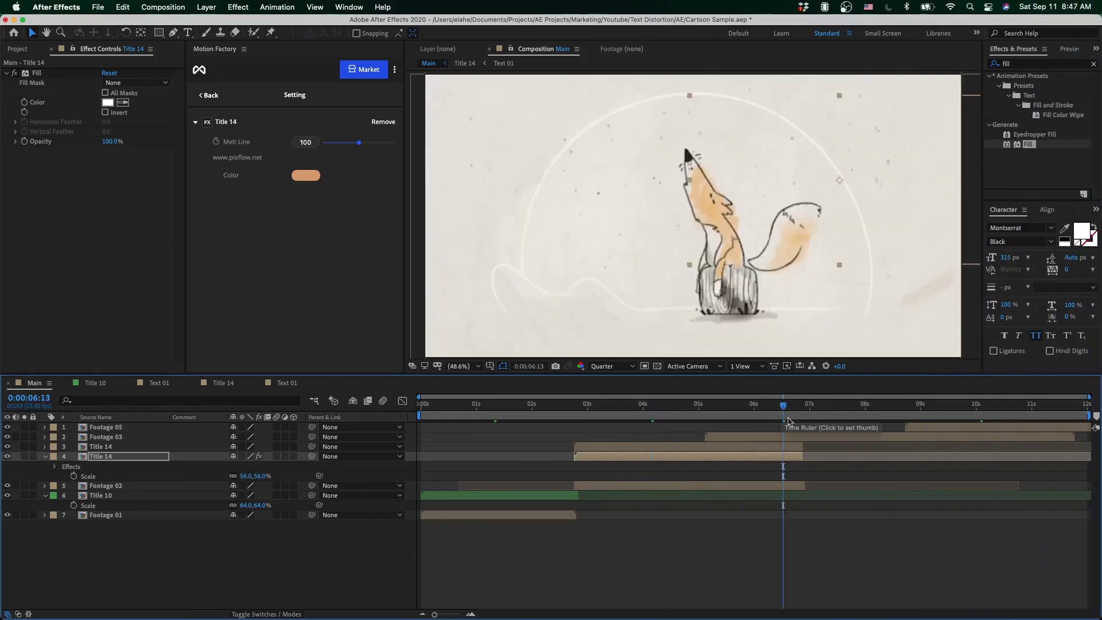
pyautogui.click(785, 437)
pyautogui.scroll(-5, 381, 270)
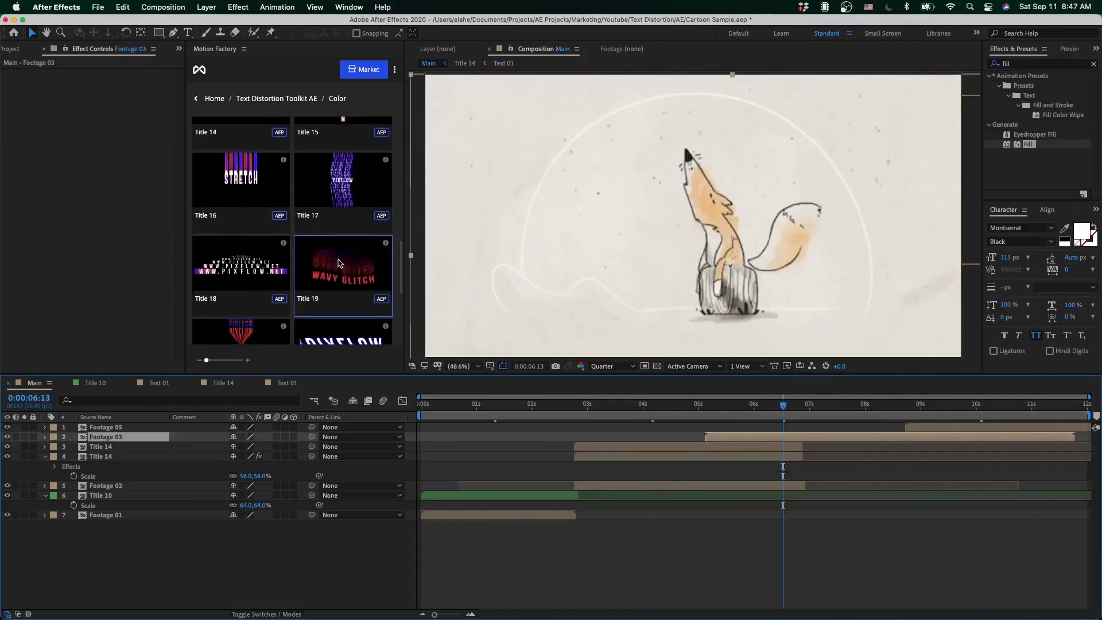
pyautogui.scroll(10, 317, 281)
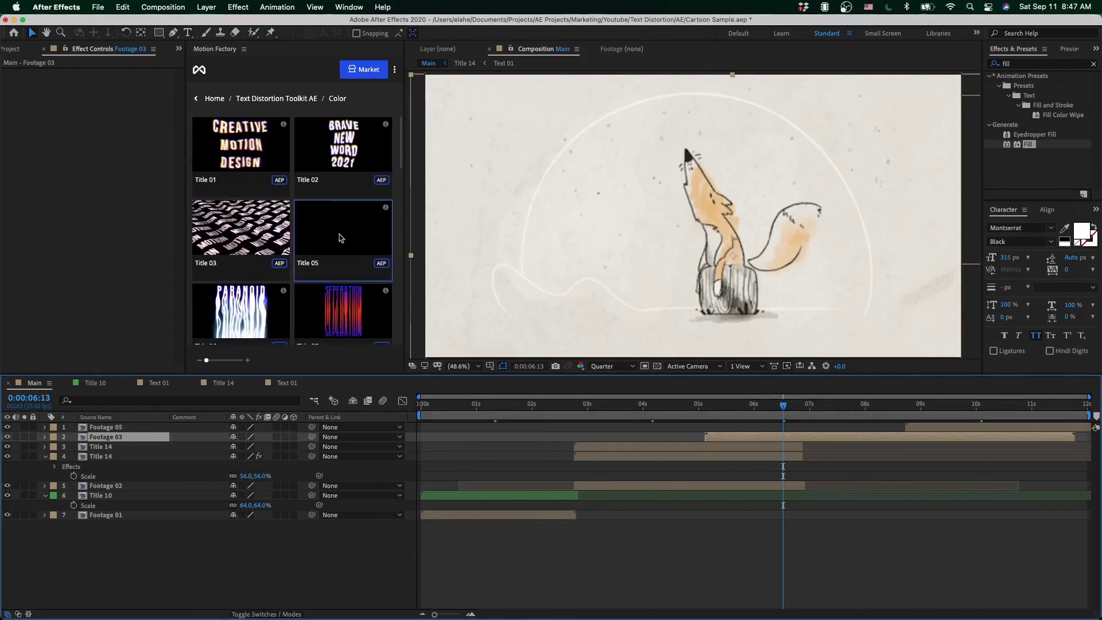
pyautogui.click(338, 252)
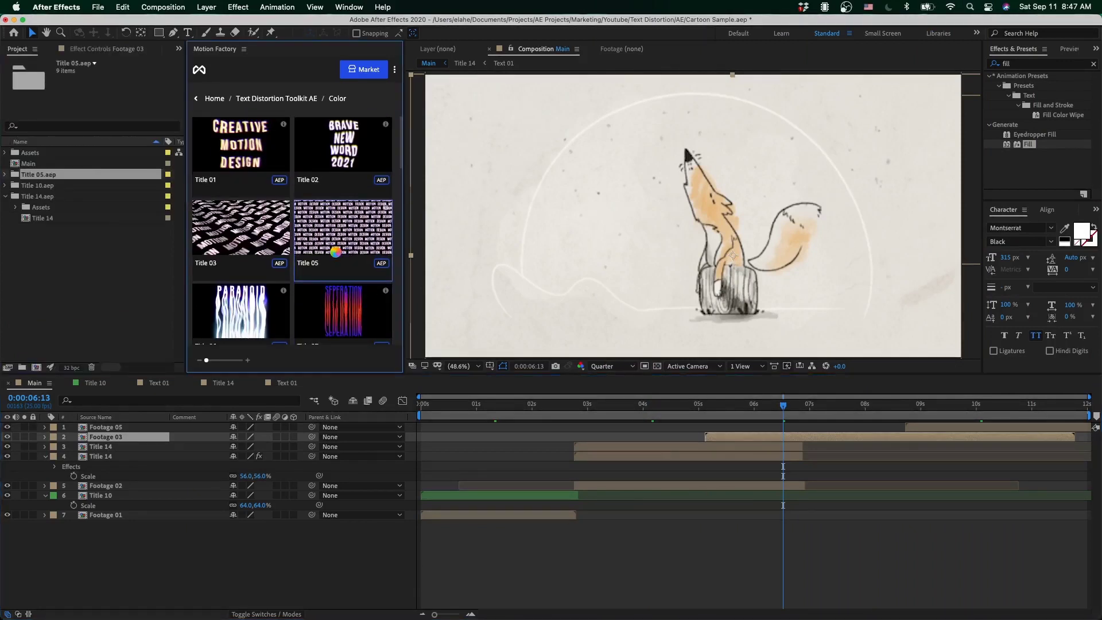
pyautogui.click(6, 196)
pyautogui.click(5, 173)
# Add the Title 05 comp to the Main timeline as a layer above Footage 03.
pyautogui.click(42, 198)
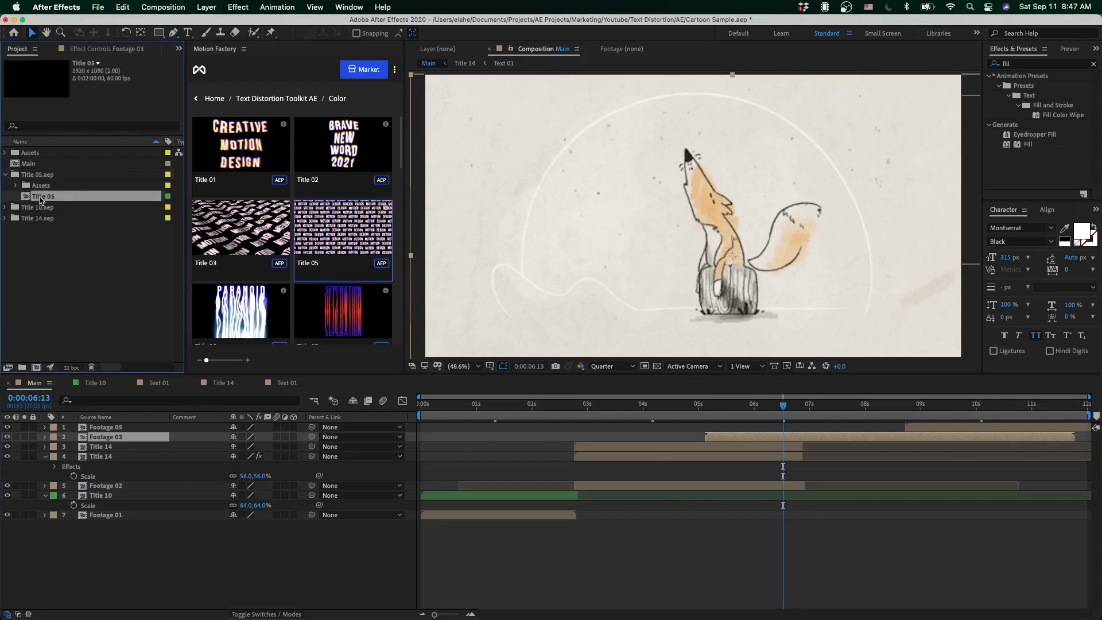
pyautogui.moveTo(41, 197); pyautogui.dragTo(706, 435)
pyautogui.click(863, 407)
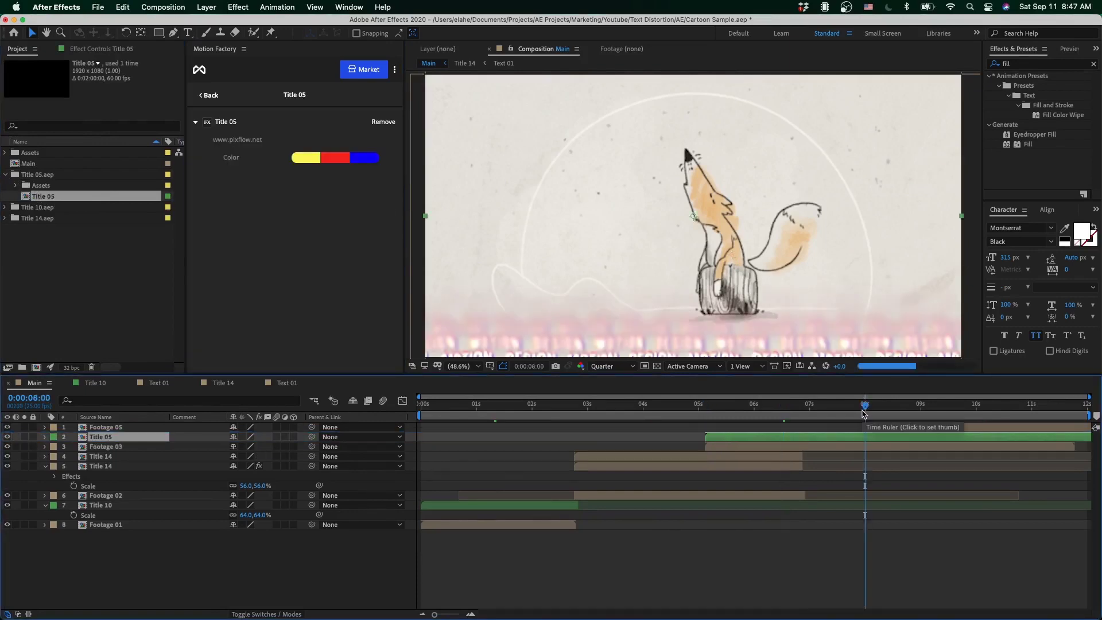
pyautogui.click(751, 404)
pyautogui.moveTo(755, 437); pyautogui.dragTo(785, 411)
# Trim Title 05 and Footage 03 so both span 0:00:05:03 to 0:00:08:18.
pyautogui.click(708, 409)
pyautogui.hotkey('alt', '[')
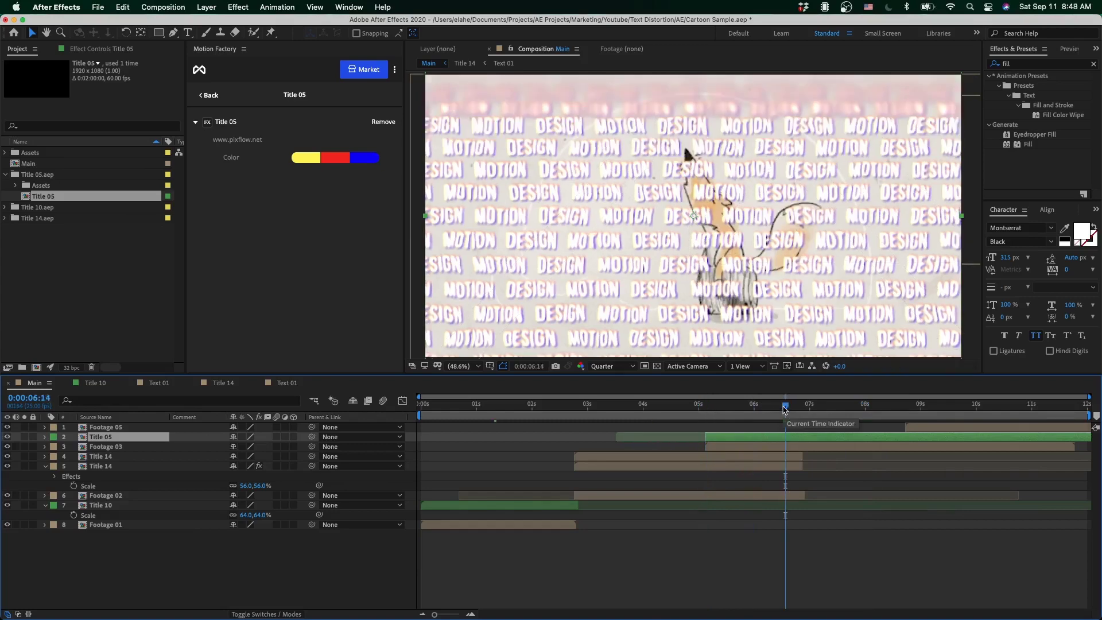
pyautogui.moveTo(787, 437); pyautogui.dragTo(905, 407)
pyautogui.click(708, 409)
pyautogui.hotkey('alt', '[')
pyautogui.keyDown('shift'); pyautogui.click(916, 451); pyautogui.keyUp('shift')
pyautogui.hotkey('alt', ']')
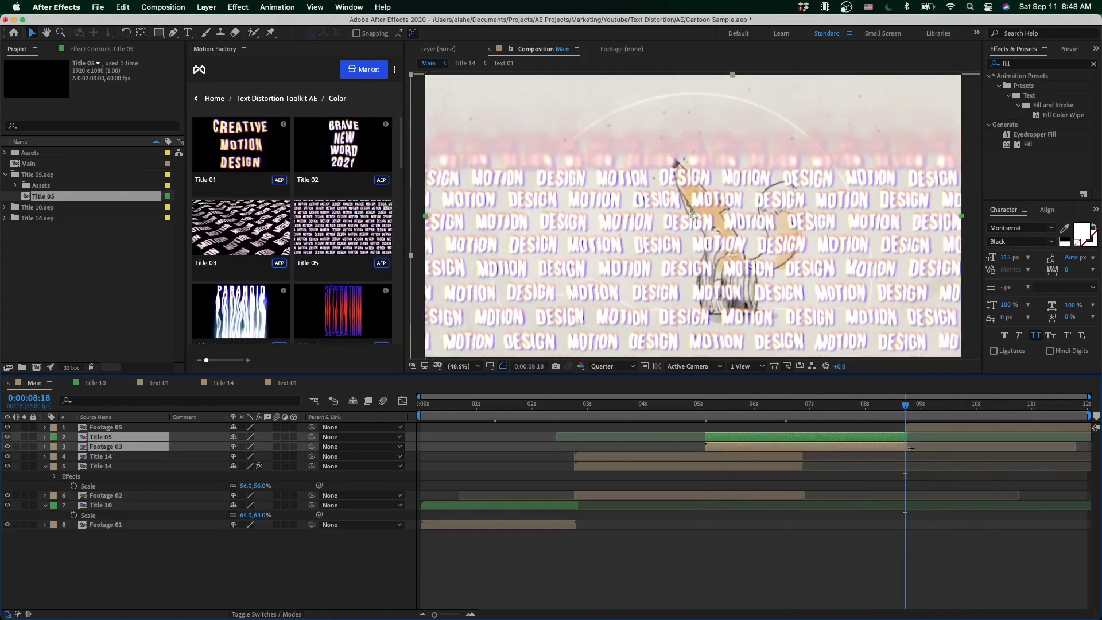
pyautogui.click(807, 408)
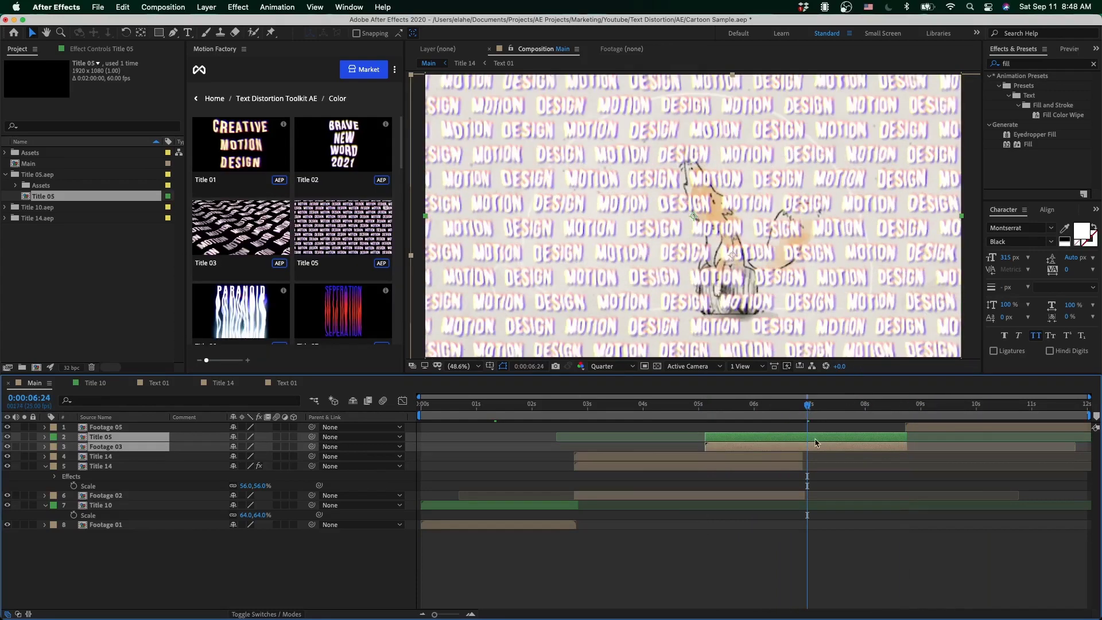
# Apply a Fill effect to Title 05 with a soft beige colour sampled from the fox.
pyautogui.click(820, 438)
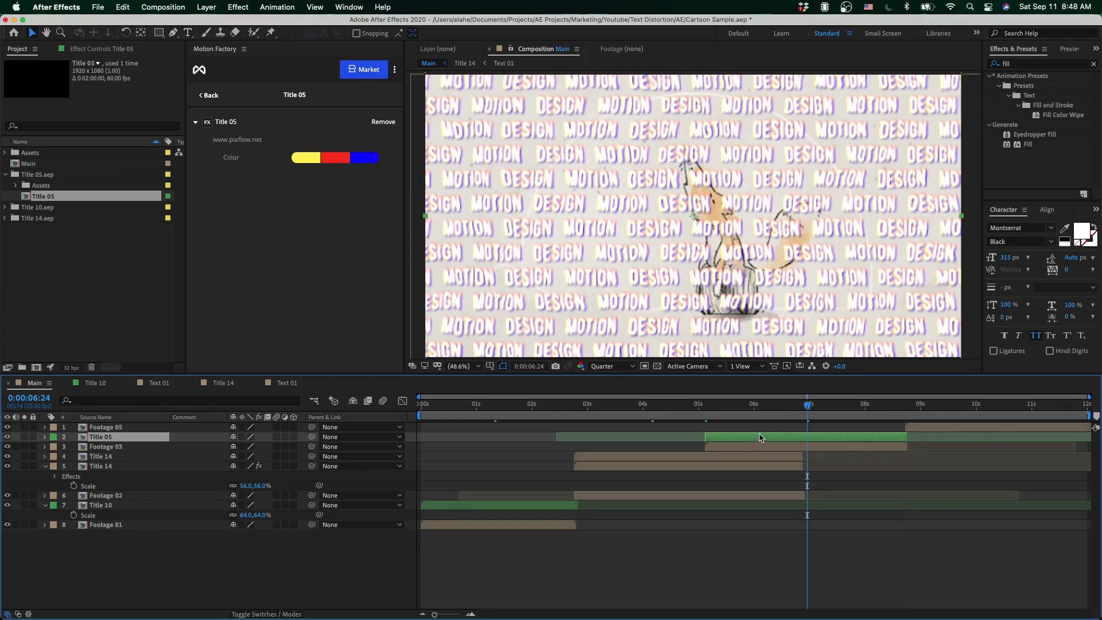
pyautogui.doubleClick(1027, 144)
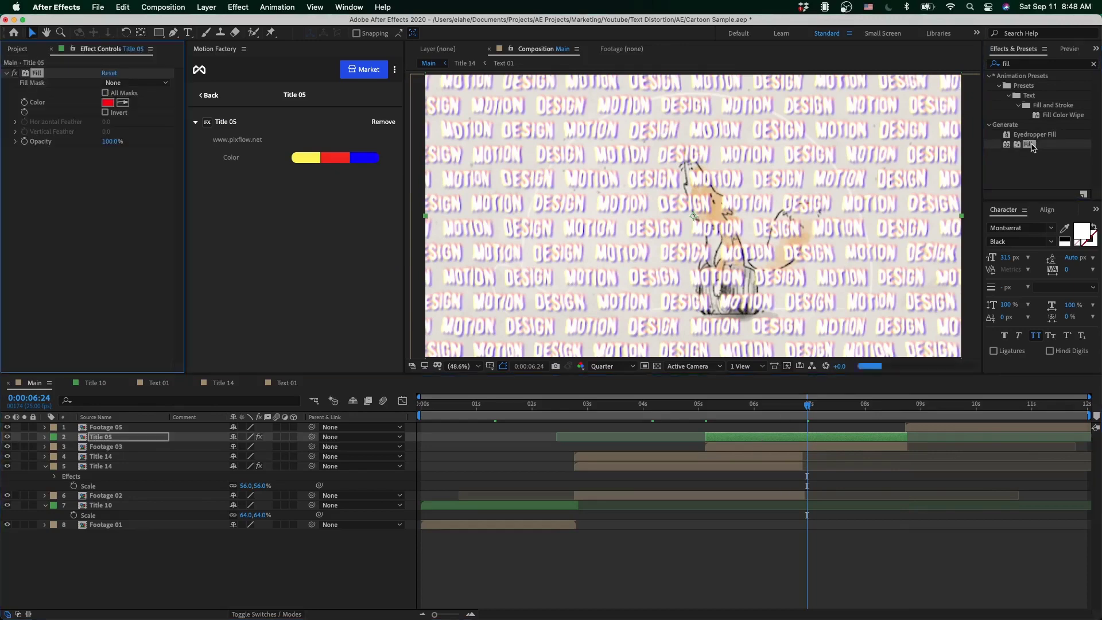
pyautogui.click(108, 102)
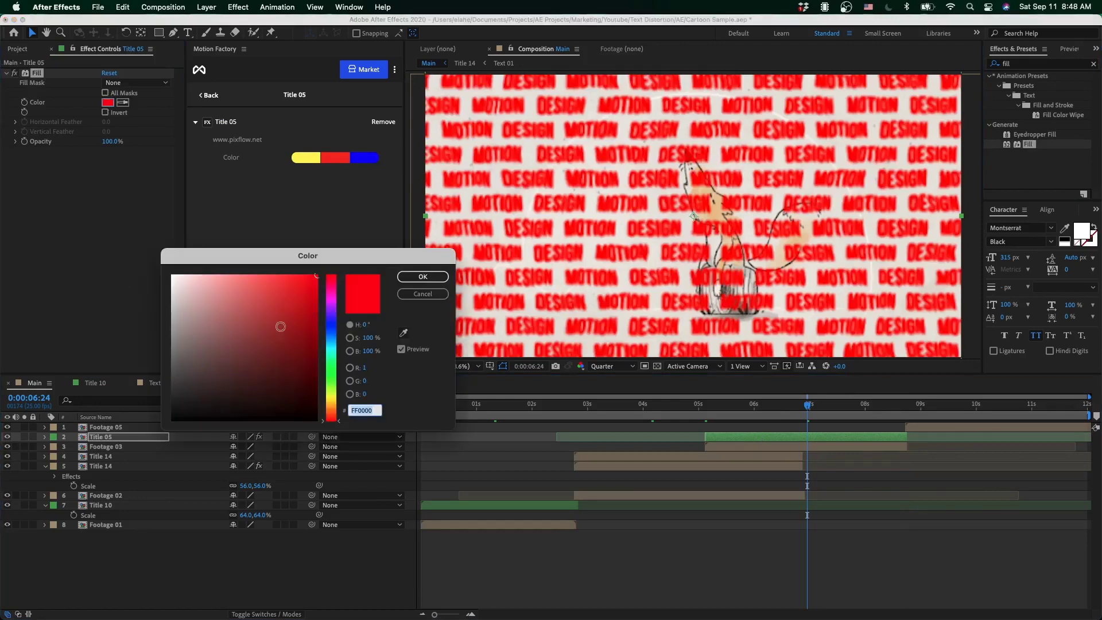
pyautogui.click(403, 334)
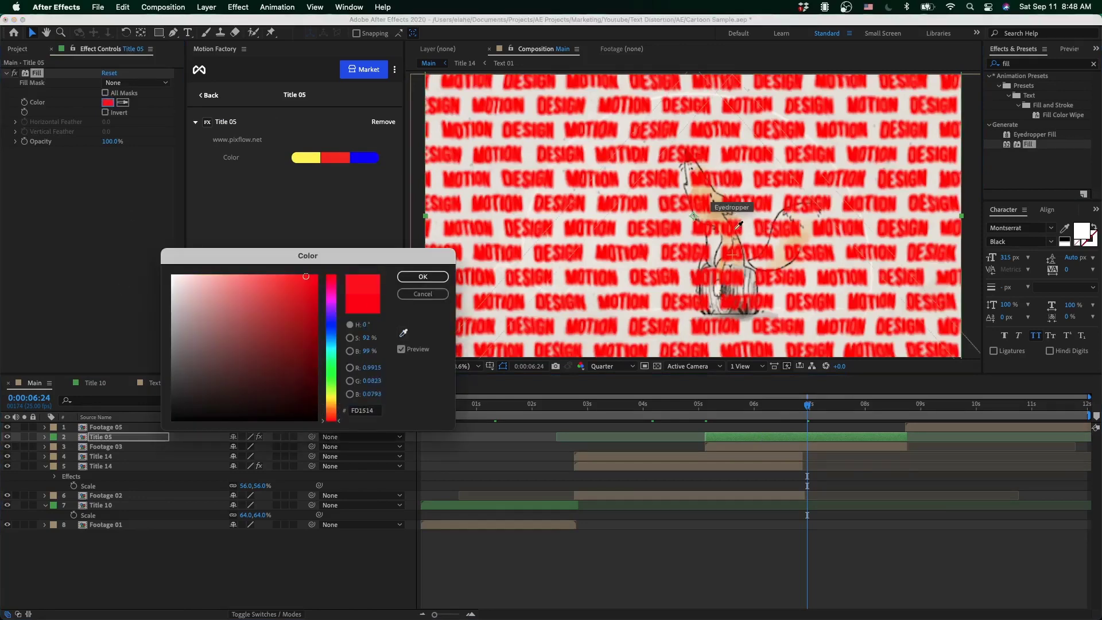
pyautogui.click(716, 220)
pyautogui.click(422, 276)
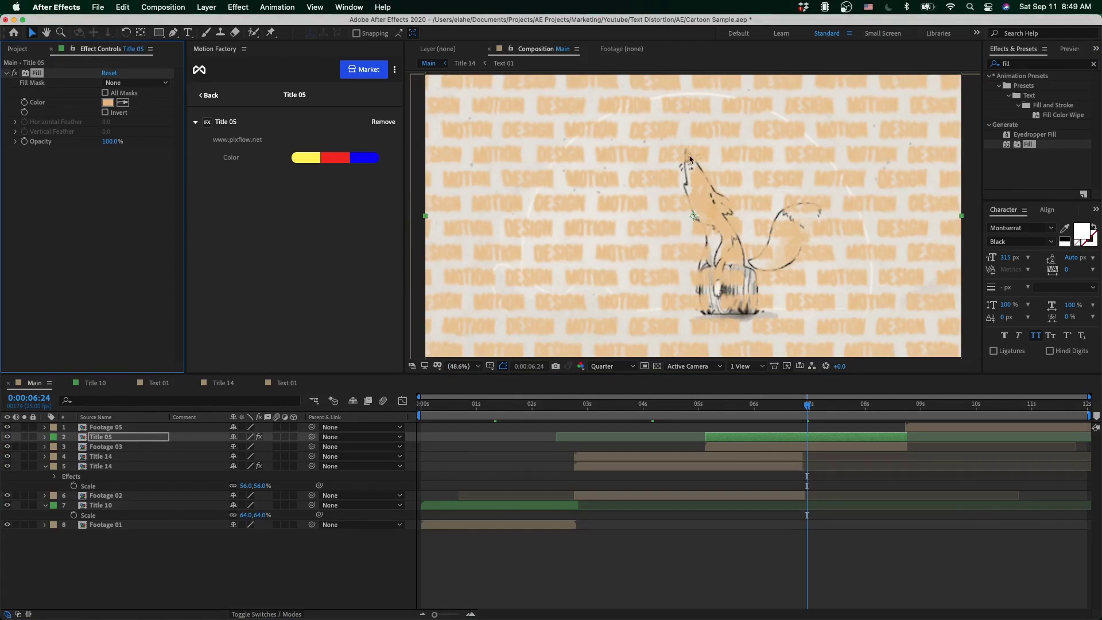
# Draw a curved Pen-tool mask on Title 05 around the fox and its circle.
pyautogui.click(173, 33)
pyautogui.moveTo(521, 274); pyautogui.dragTo(522, 324)
pyautogui.moveTo(699, 92); pyautogui.dragTo(740, 92)
pyautogui.click(872, 270)
pyautogui.moveTo(864, 319); pyautogui.dragTo(838, 309)
pyautogui.click(588, 277)
pyautogui.click(558, 296)
pyautogui.click(521, 274)
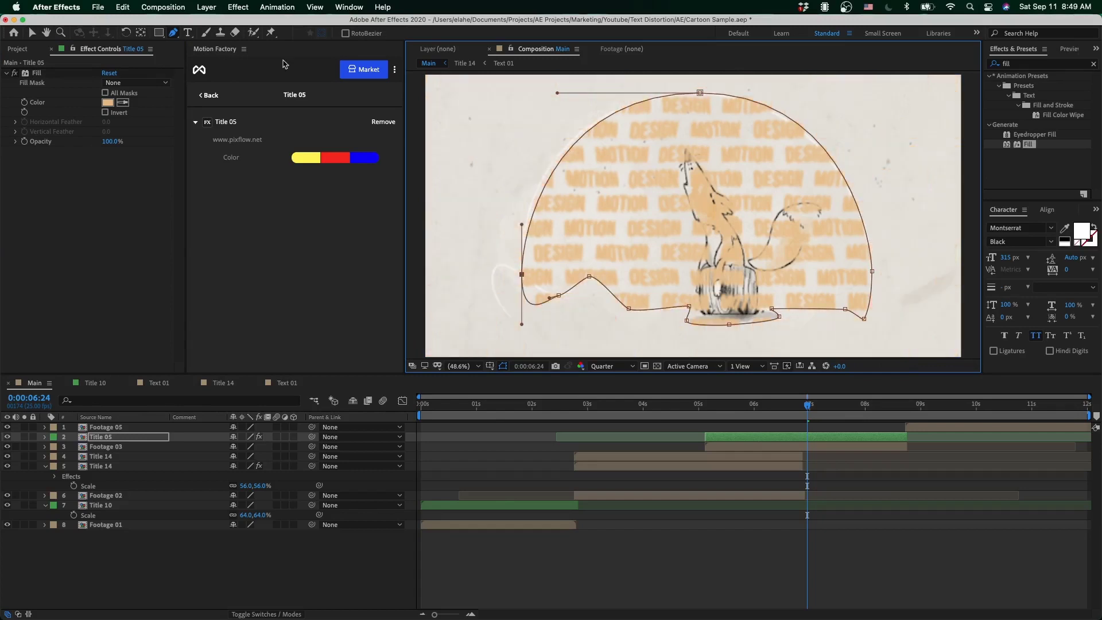
pyautogui.click(172, 32)
# Invert Mask 1, widen its curve, and set Mask Feather to 50 px.
pyautogui.press('m')
pyautogui.click(273, 447)
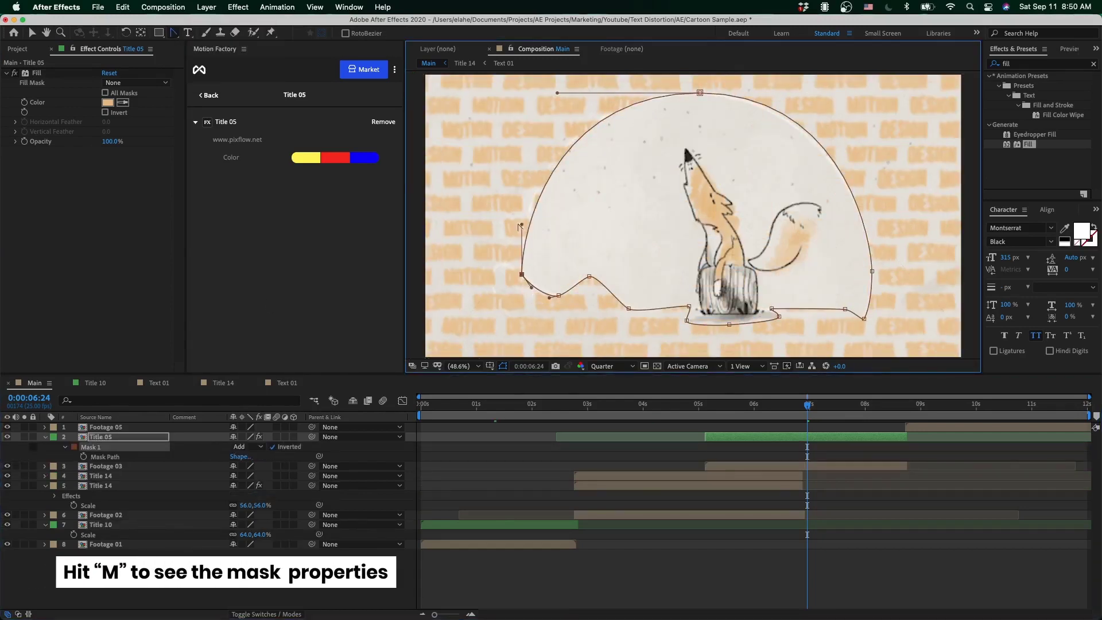
pyautogui.moveTo(520, 226); pyautogui.dragTo(522, 199)
pyautogui.moveTo(703, 92); pyautogui.dragTo(836, 96)
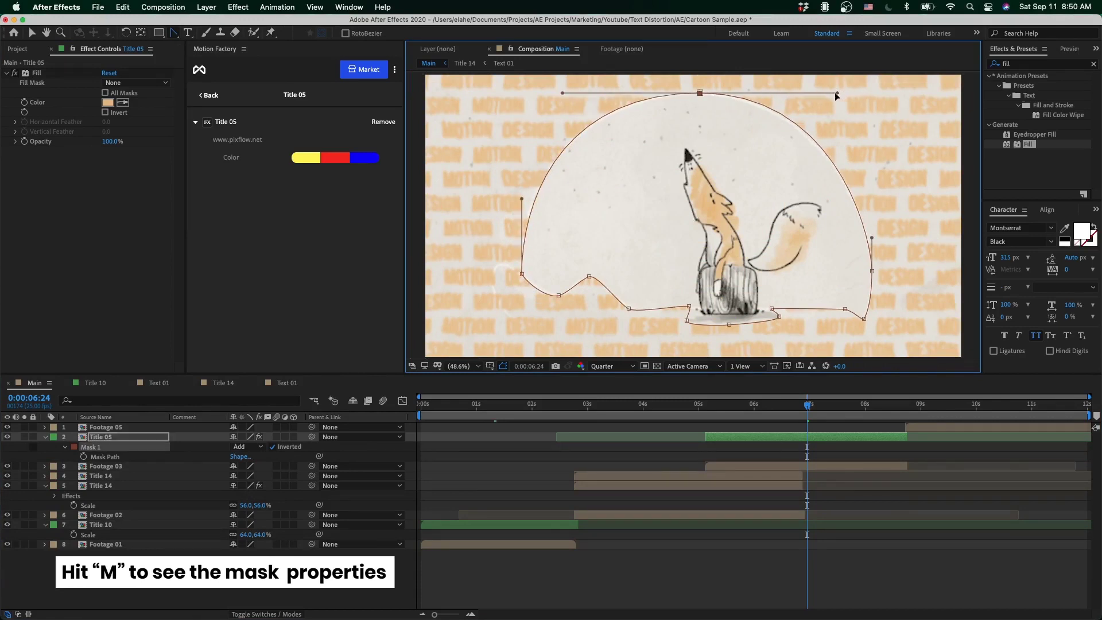
pyautogui.press('m')
pyautogui.press('m')
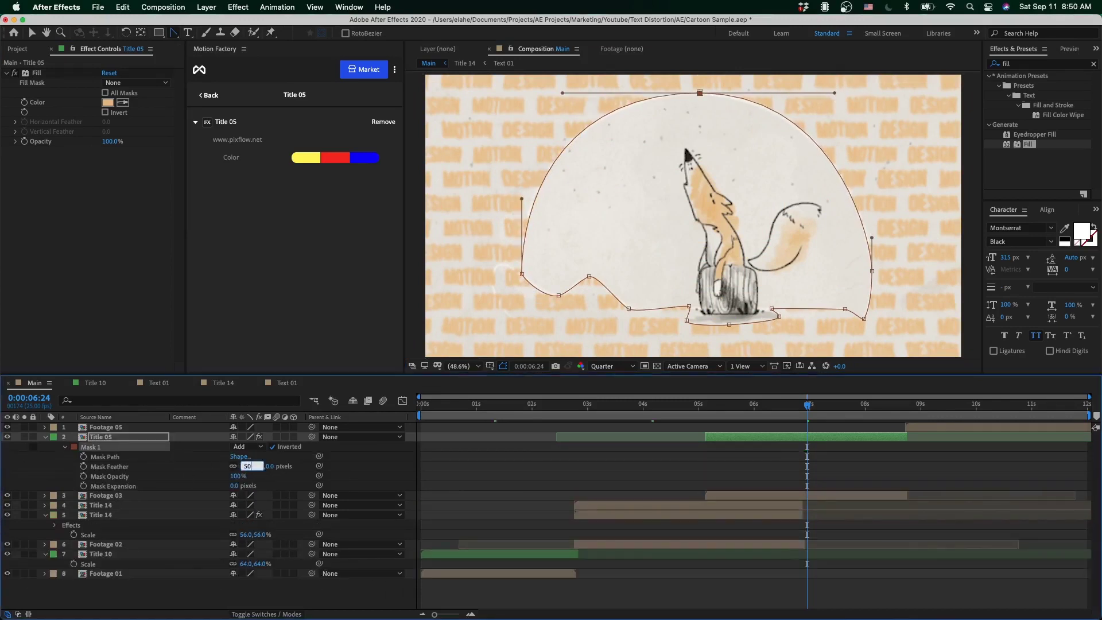
pyautogui.write('50')
pyautogui.press('Return')
# Go to 0:00:06:24 and open the Title 05 precomp.
pyautogui.click(820, 406)
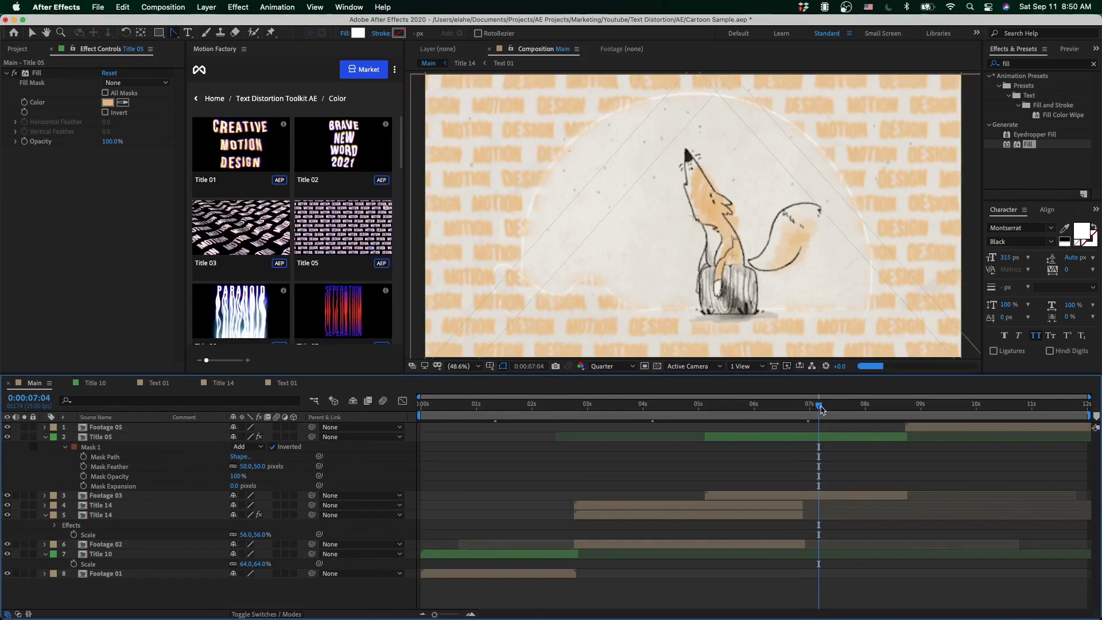
pyautogui.moveTo(821, 409); pyautogui.dragTo(808, 406)
pyautogui.click(775, 439)
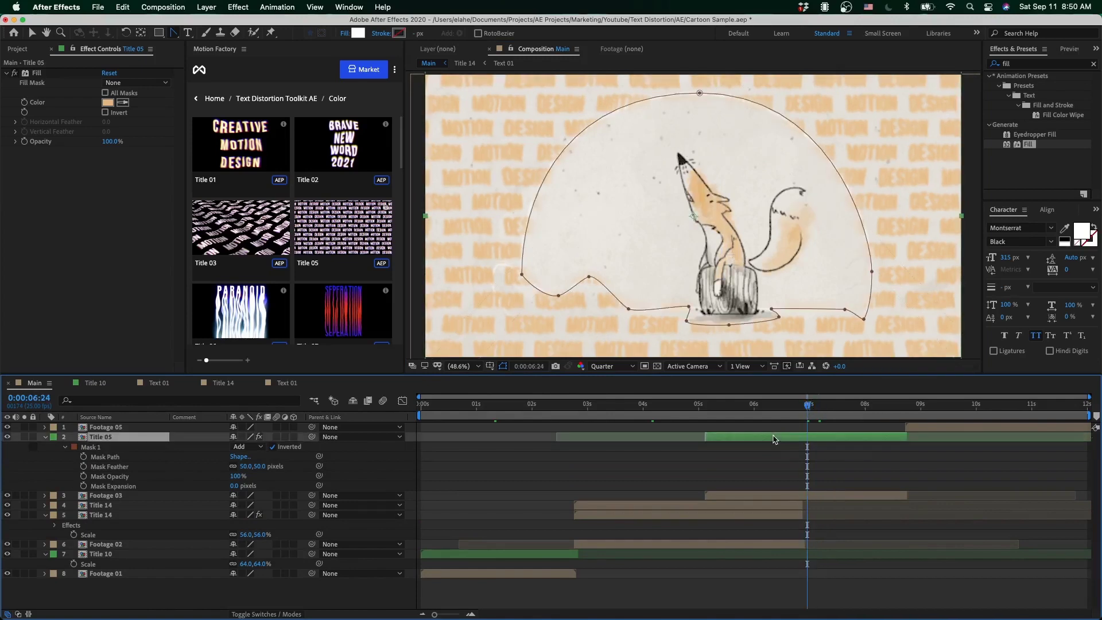
pyautogui.doubleClick(774, 440)
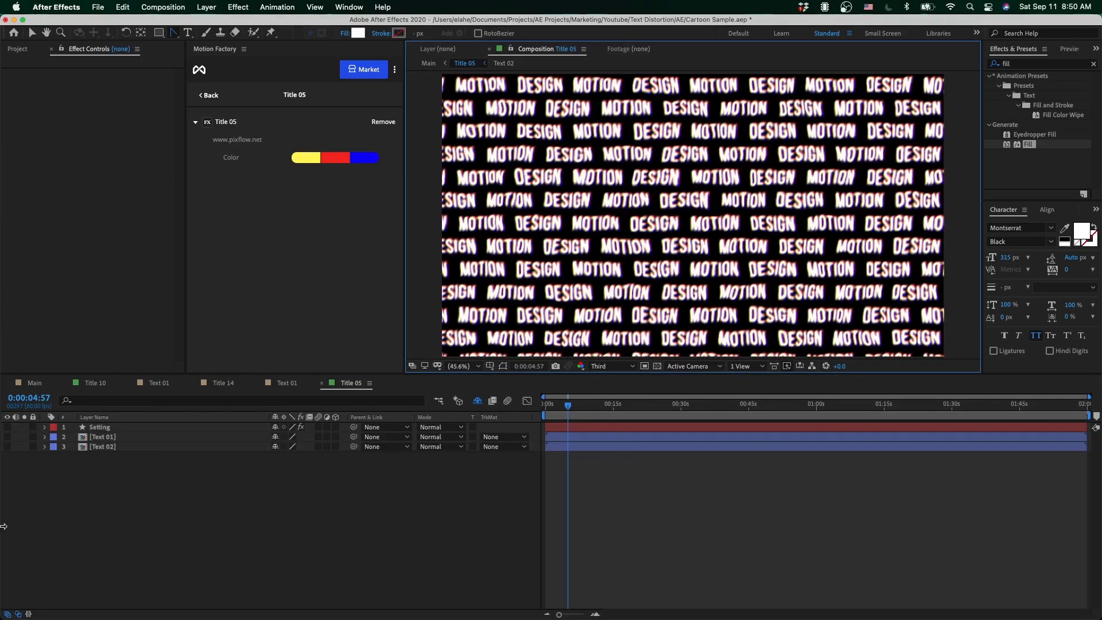
# Retype the pattern words as LONELY in Text 01 and WOLF in Text 02.
pyautogui.click(107, 428)
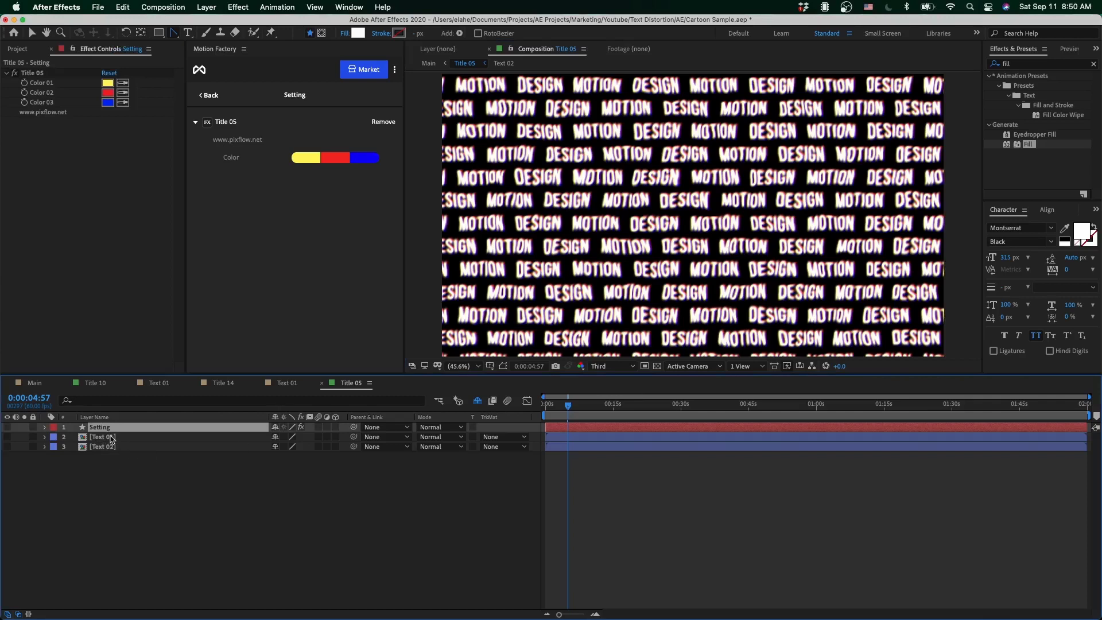
pyautogui.click(112, 438)
pyautogui.doubleClick(111, 437)
pyautogui.doubleClick(114, 428)
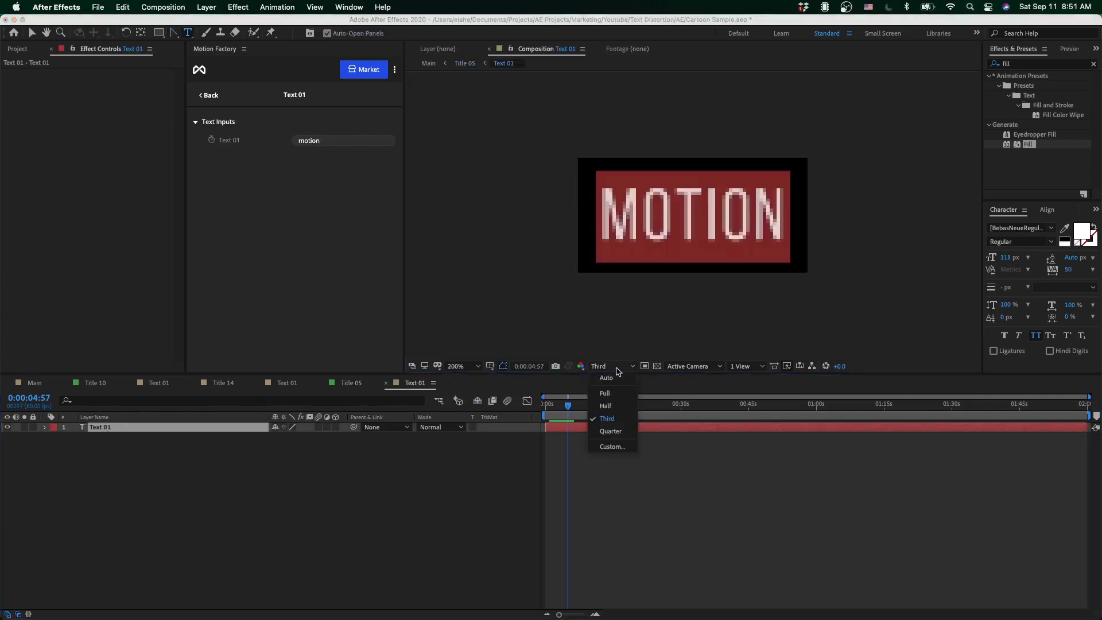
pyautogui.write('LONELY')
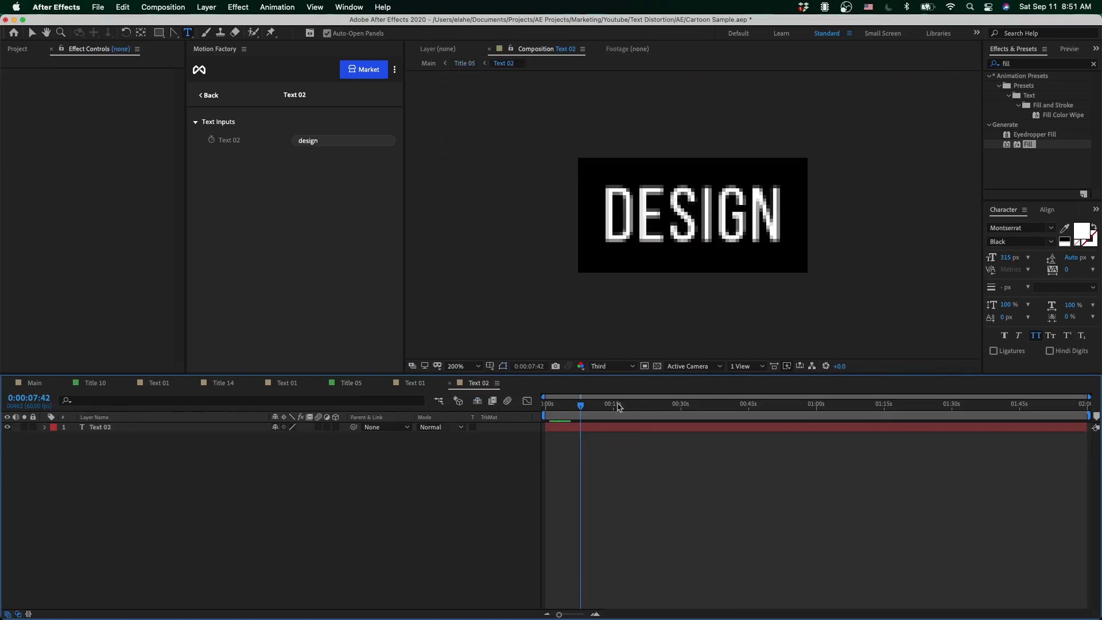
pyautogui.doubleClick(120, 428)
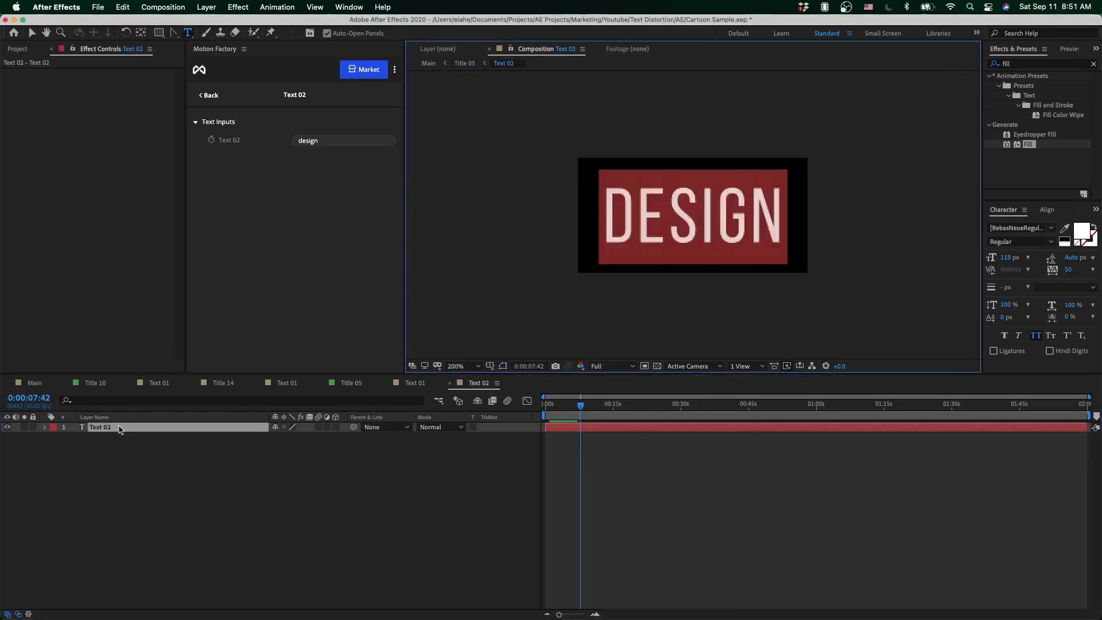
pyautogui.write('wolf')
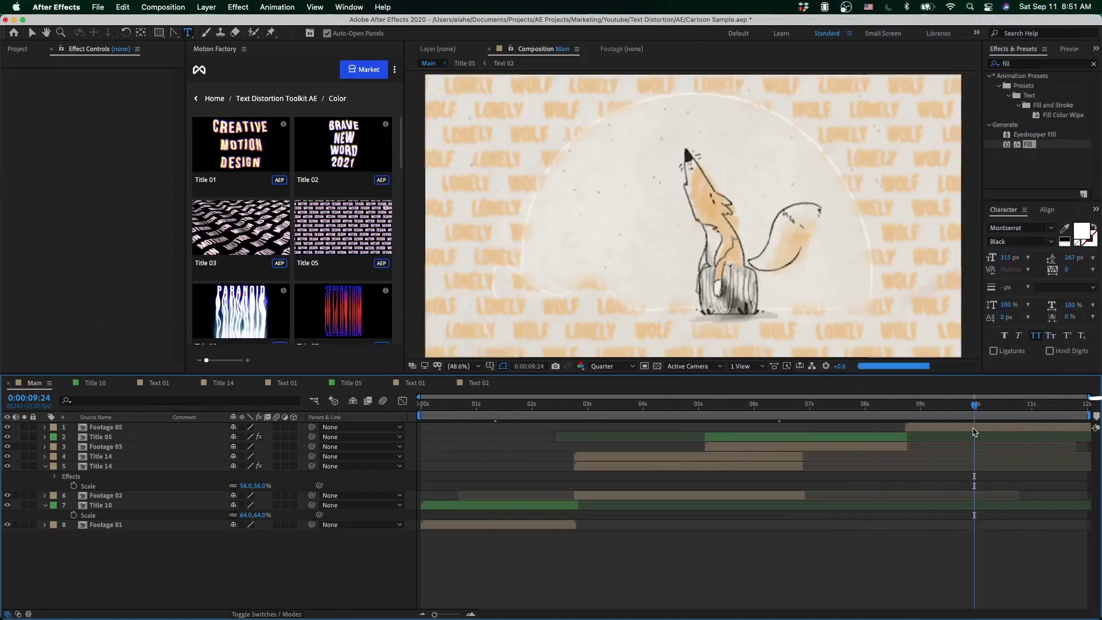
pyautogui.click(974, 404)
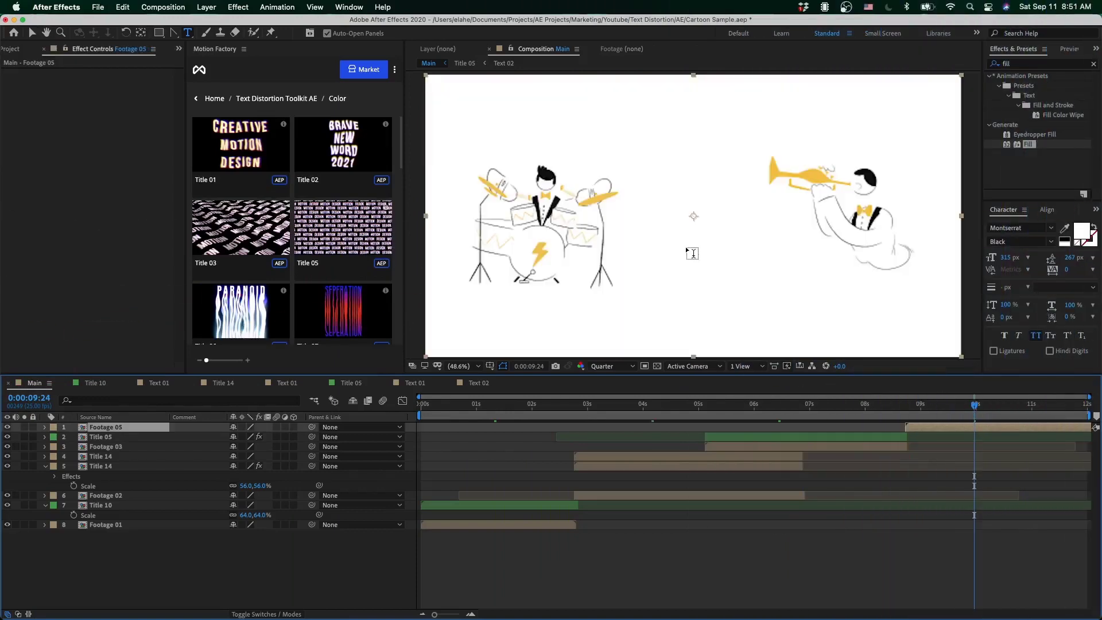
# Preview the drummer clip from around 0:00:08:20 in Main.
pyautogui.press('v')
pyautogui.scroll(-5, 315, 264)
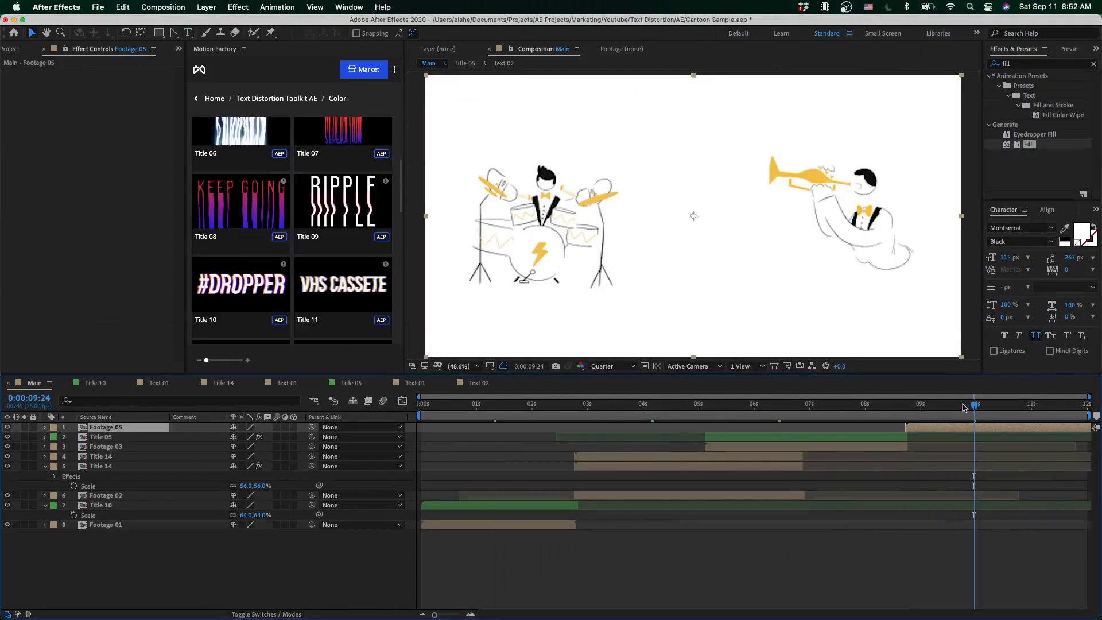
pyautogui.click(941, 405)
pyautogui.moveTo(942, 405); pyautogui.dragTo(910, 408)
pyautogui.press('space')
pyautogui.press('space')
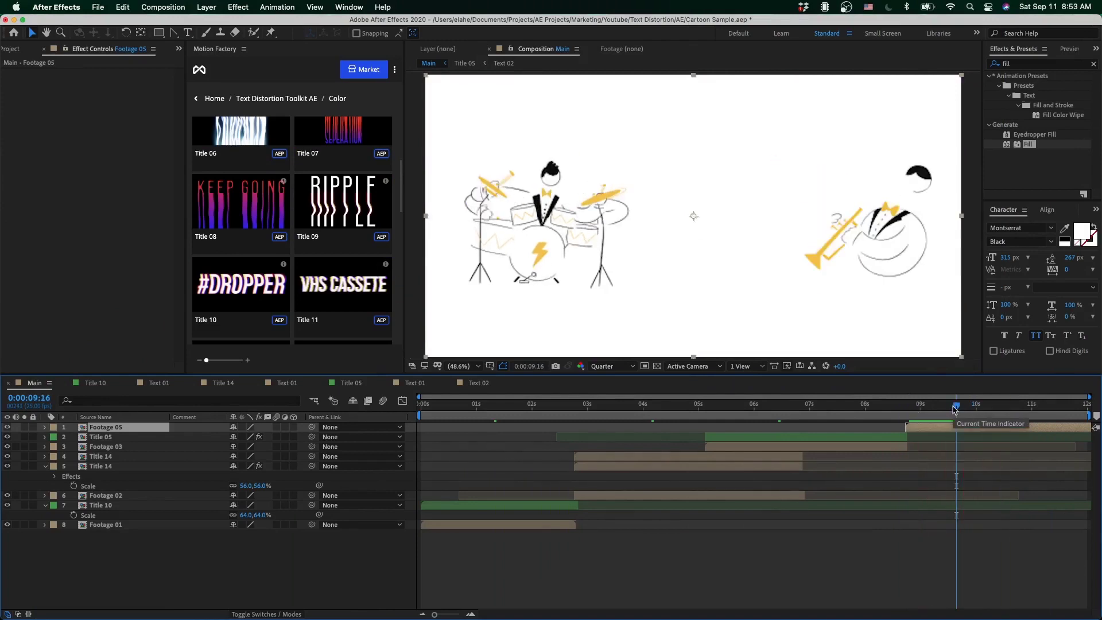
pyautogui.scroll(-10, 261, 277)
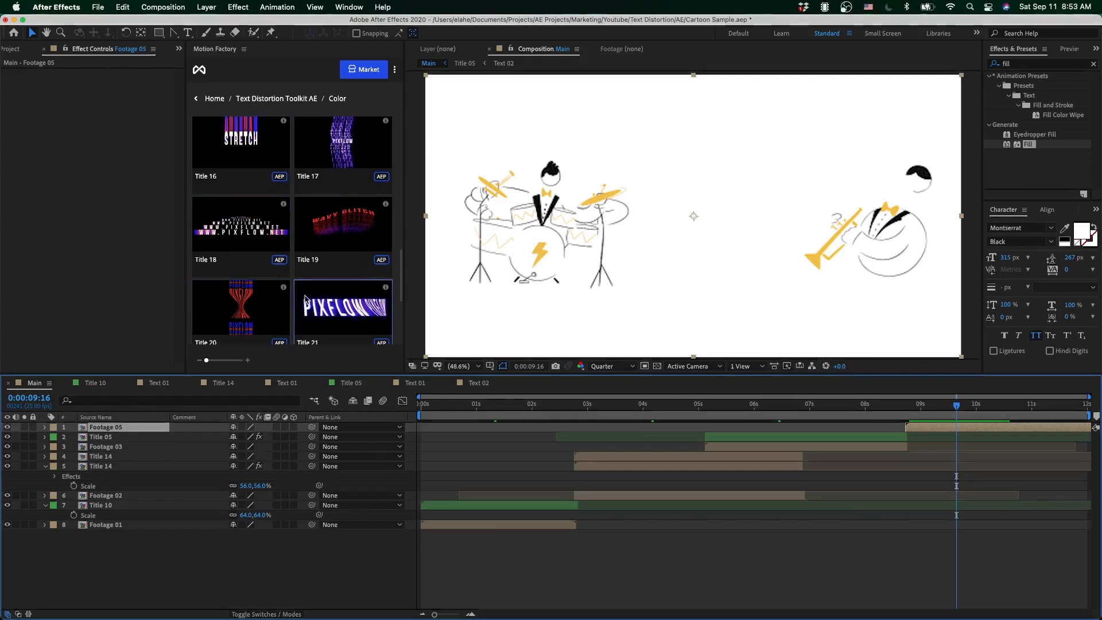
# Import the Title 22 PIXFLOW PRESENTS preset and place its comp in Main at about 9 seconds.
pyautogui.click(256, 280)
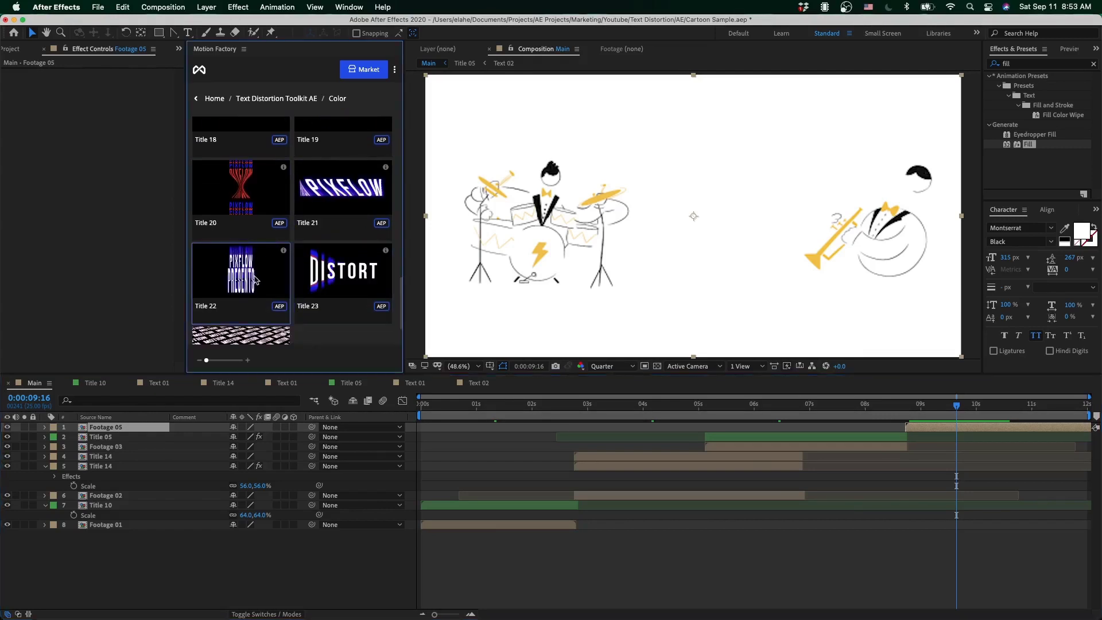
pyautogui.click(7, 51)
pyautogui.click(6, 174)
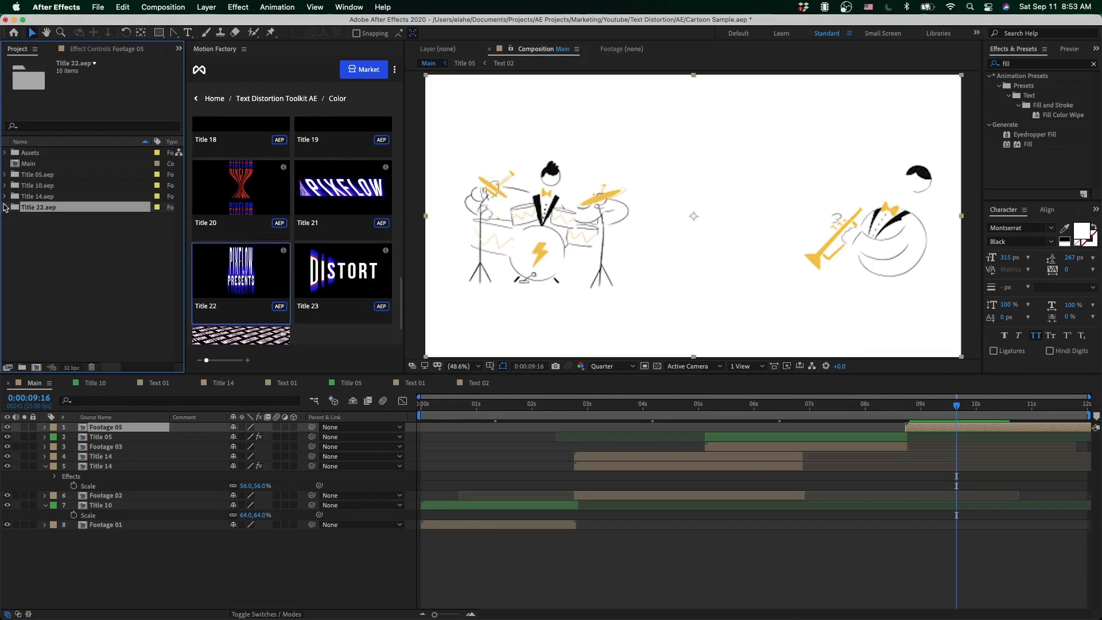
pyautogui.click(6, 207)
pyautogui.click(43, 229)
pyautogui.moveTo(909, 428); pyautogui.dragTo(909, 428)
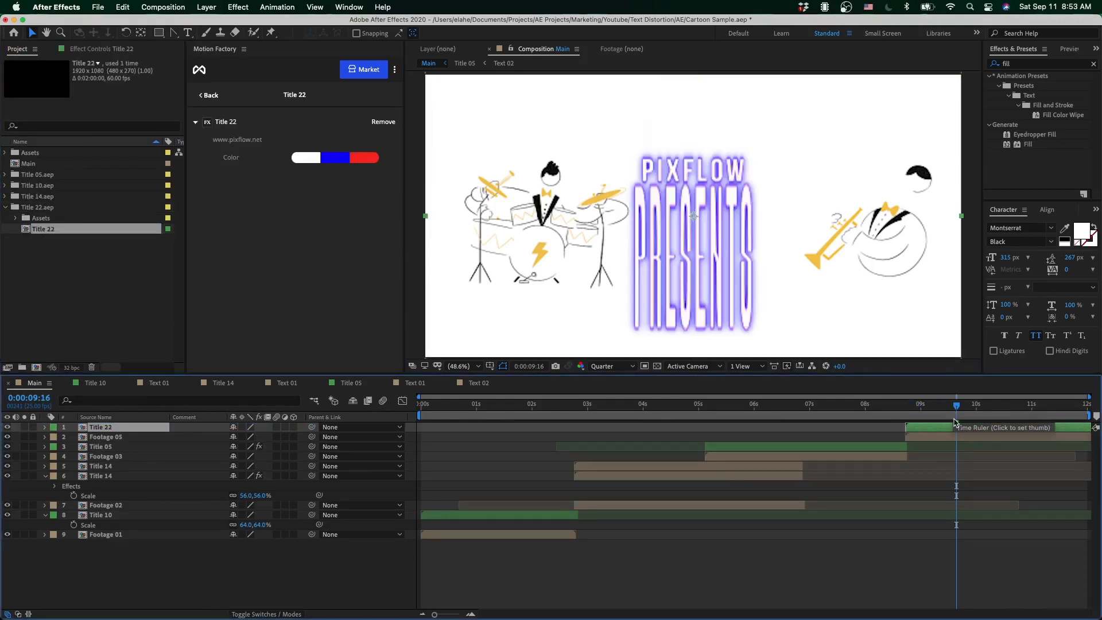
# In Title 22, set Color 03 and Color 02 to white and Color 01 to black.
pyautogui.doubleClick(947, 427)
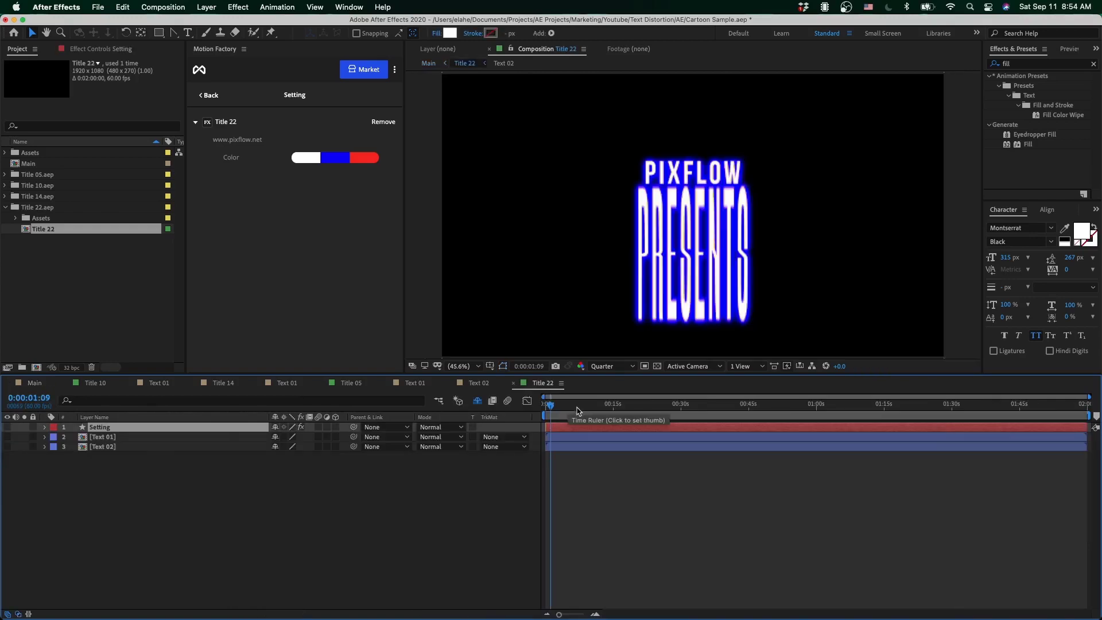
pyautogui.click(365, 158)
pyautogui.moveTo(209, 327); pyautogui.dragTo(148, 261)
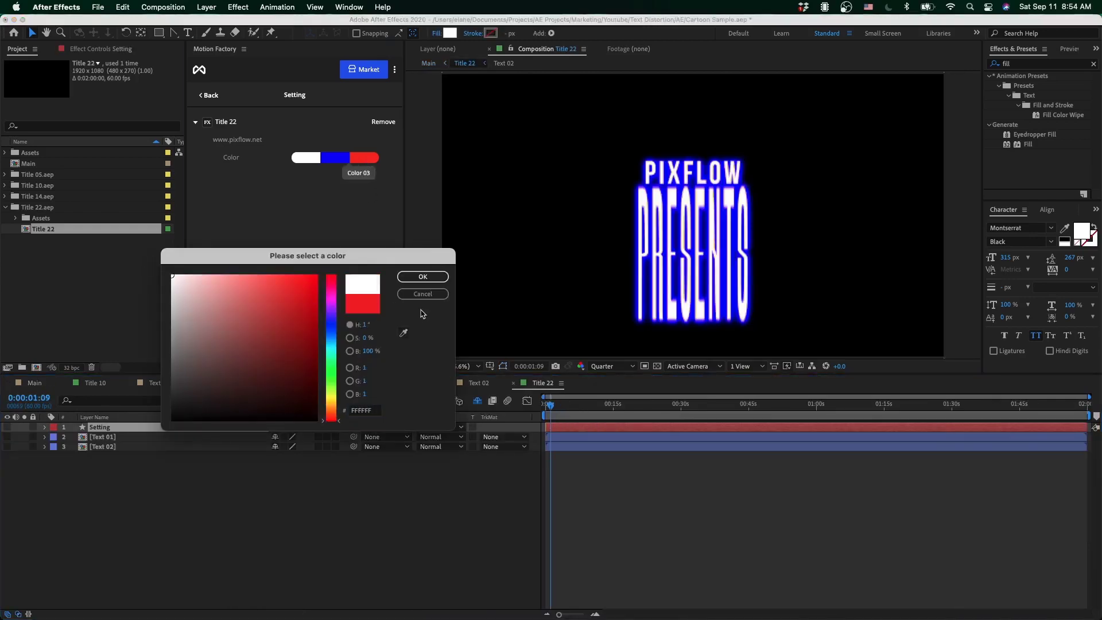
pyautogui.click(421, 277)
pyautogui.click(340, 161)
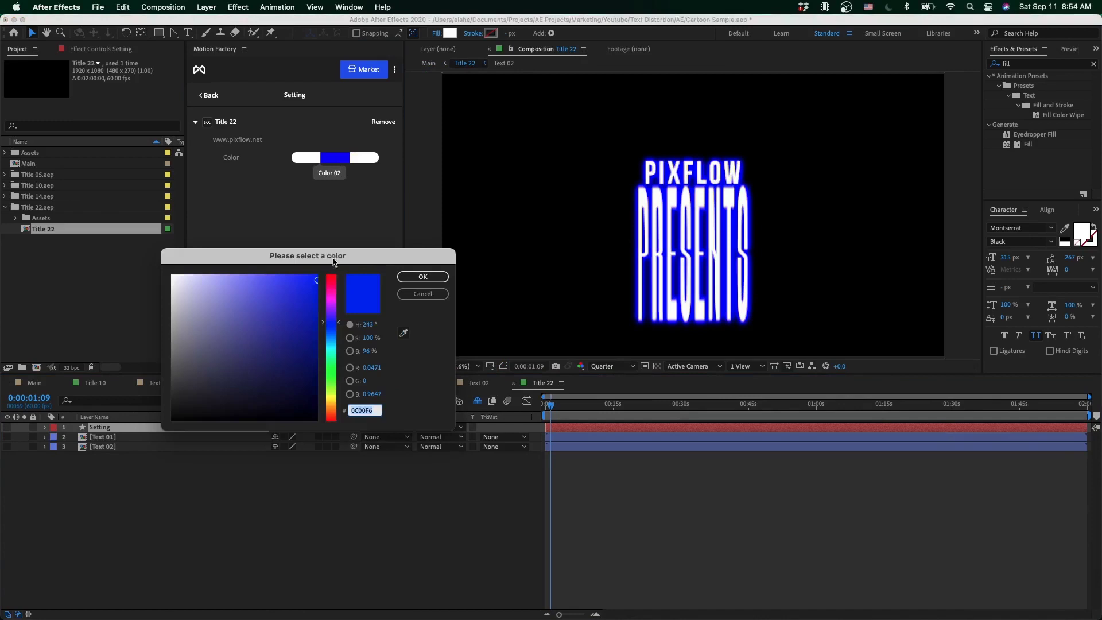
pyautogui.moveTo(176, 303); pyautogui.dragTo(171, 275)
pyautogui.click(423, 276)
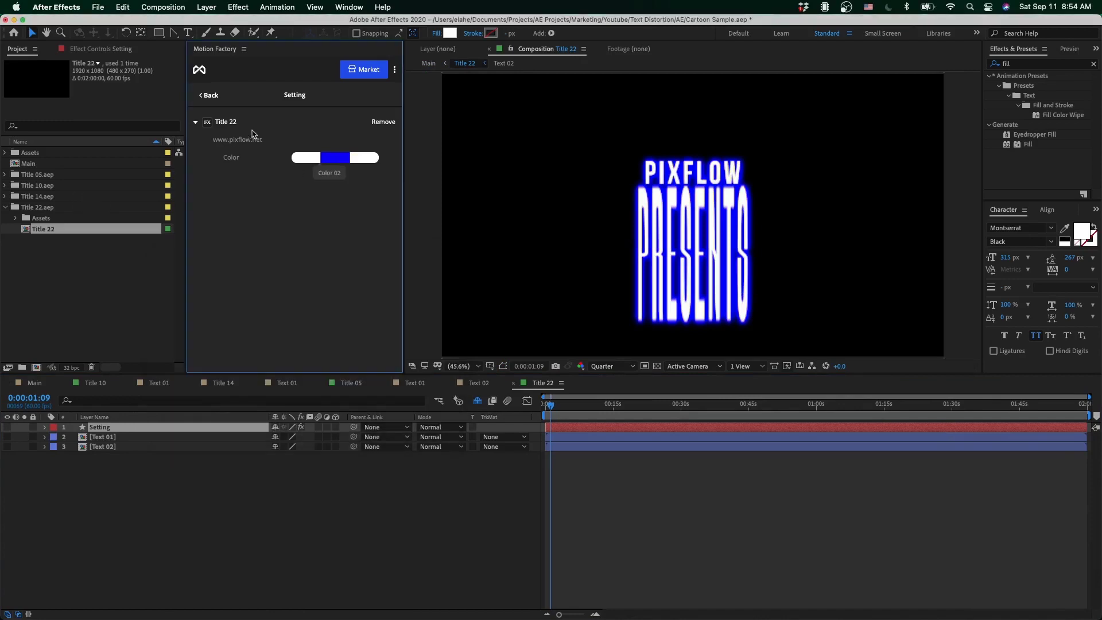
pyautogui.click(303, 163)
pyautogui.moveTo(225, 349); pyautogui.dragTo(173, 420)
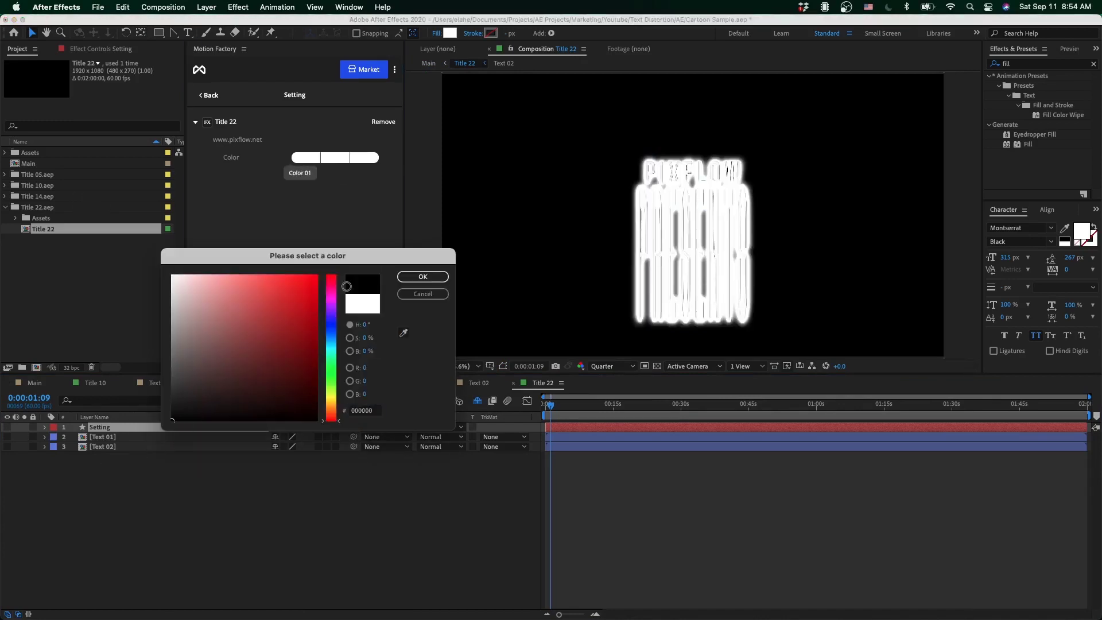
pyautogui.click(422, 276)
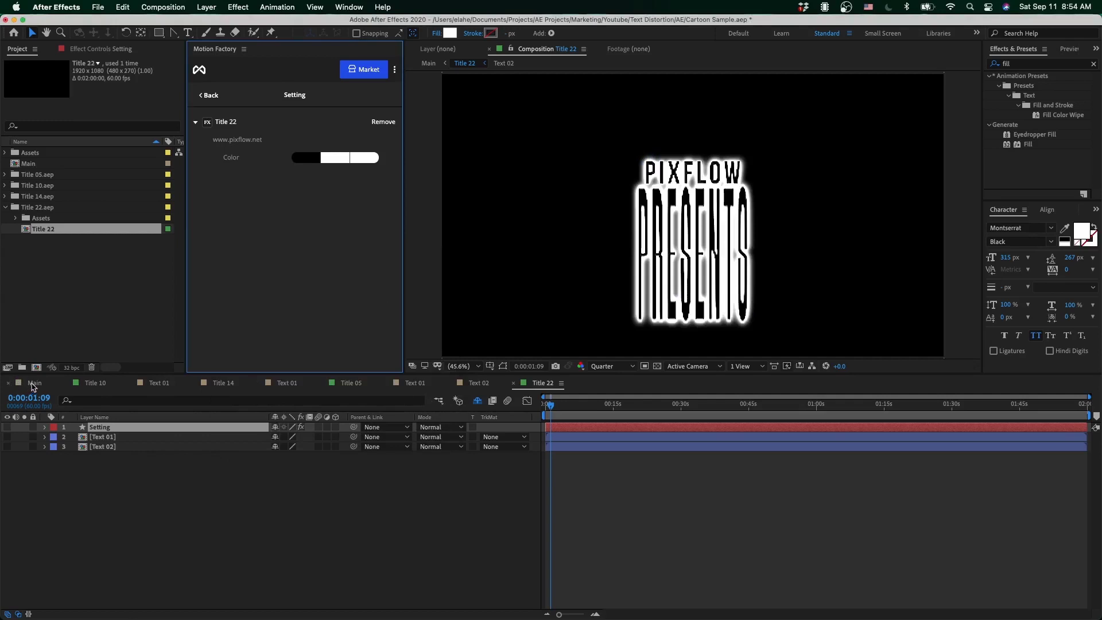
pyautogui.click(35, 383)
pyautogui.click(970, 404)
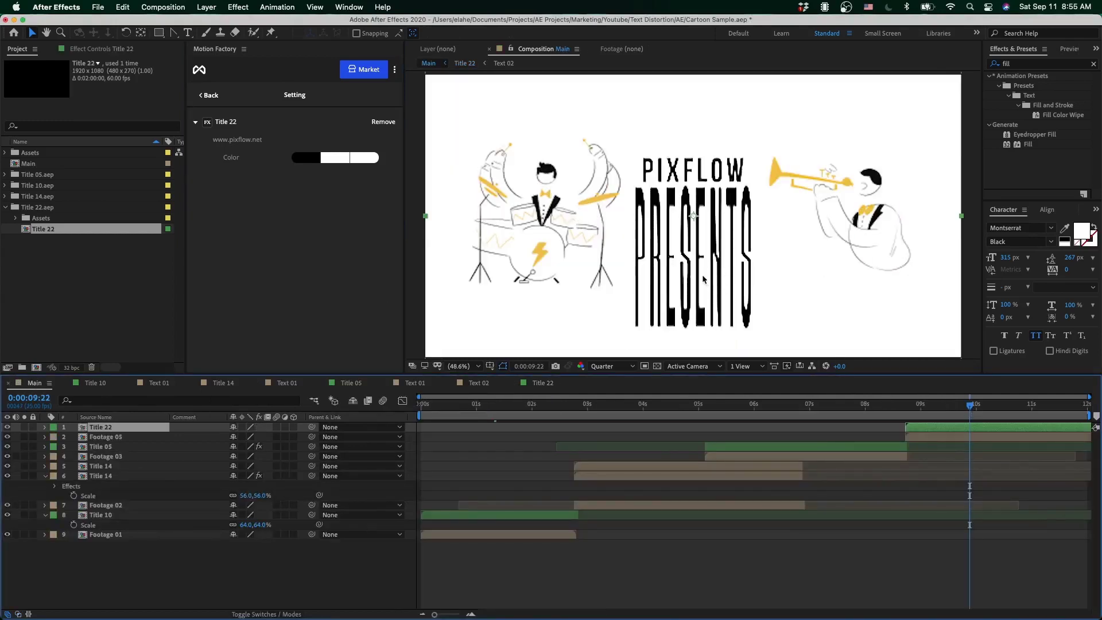
# Open Title 22's Text 02 precomp and choose a new font for the MUSIC text.
pyautogui.doubleClick(946, 429)
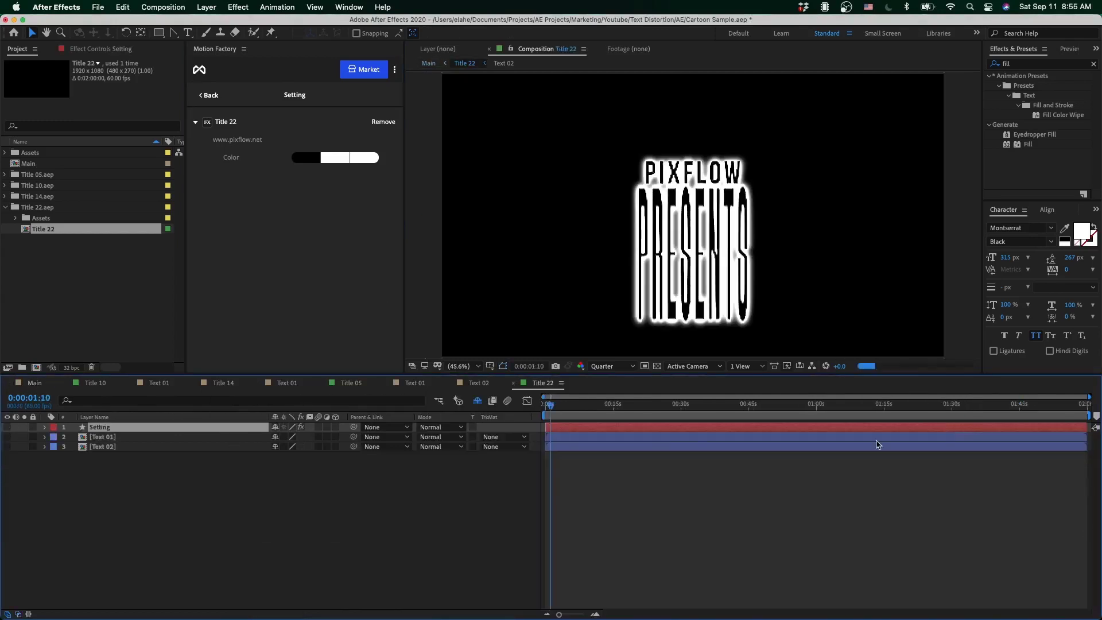
pyautogui.doubleClick(108, 448)
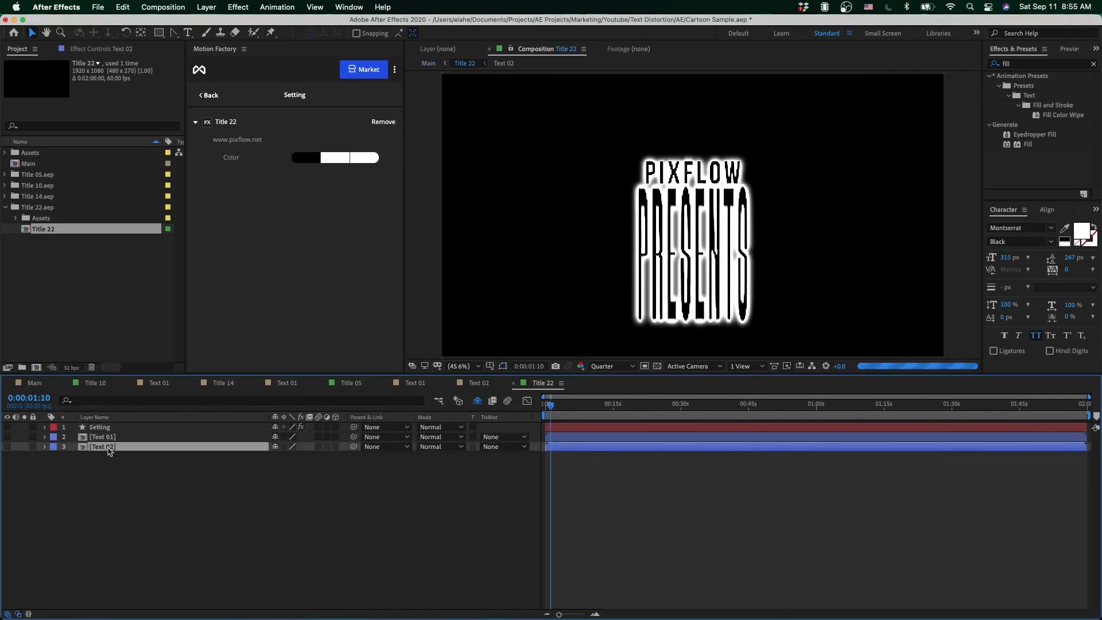
pyautogui.click(1019, 227)
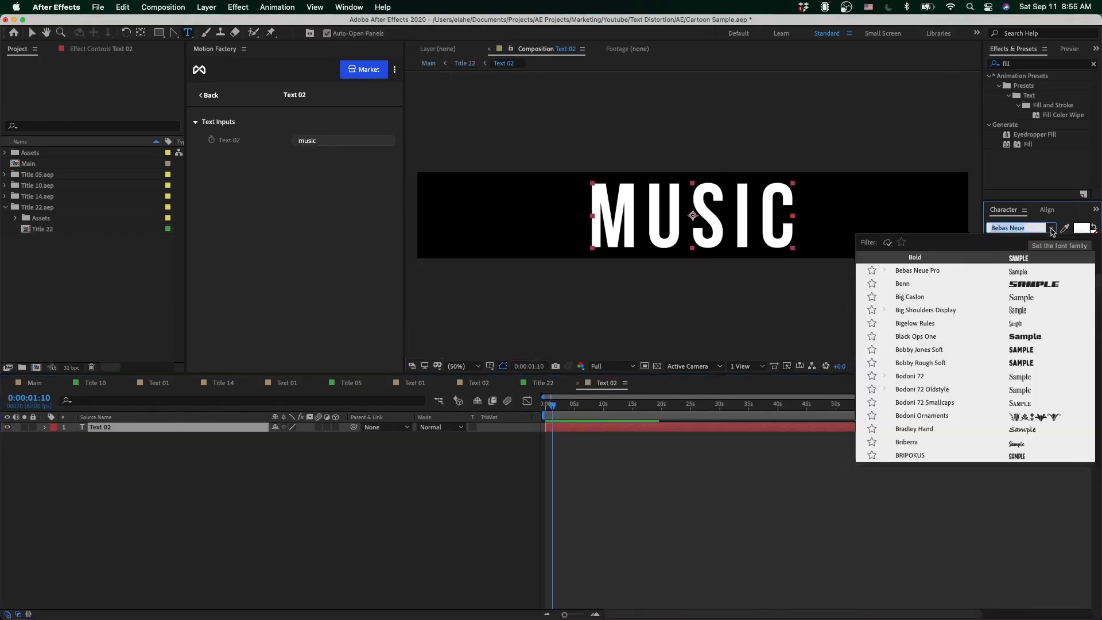
pyautogui.click(922, 453)
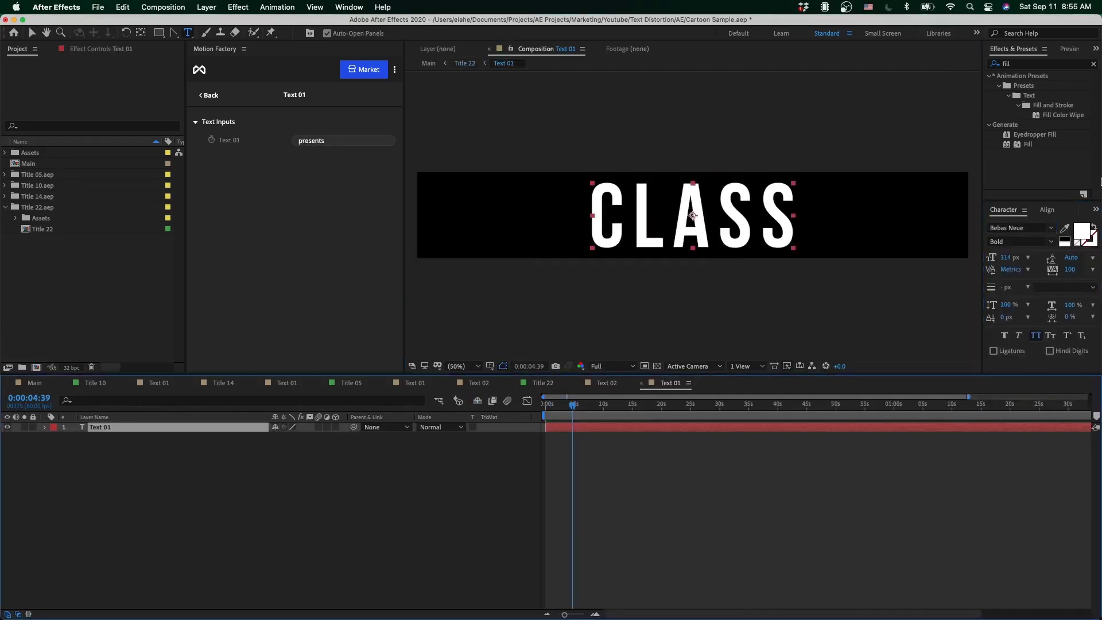